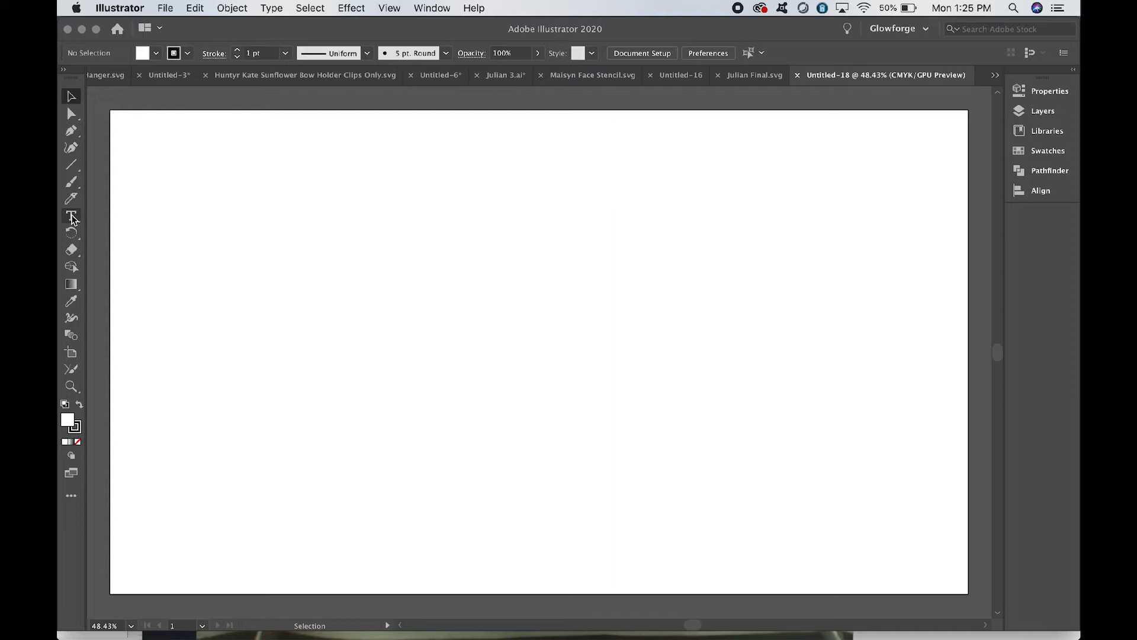
Step: Type 'mama' on the artboard and set it in Julietta Regular
click(71, 216)
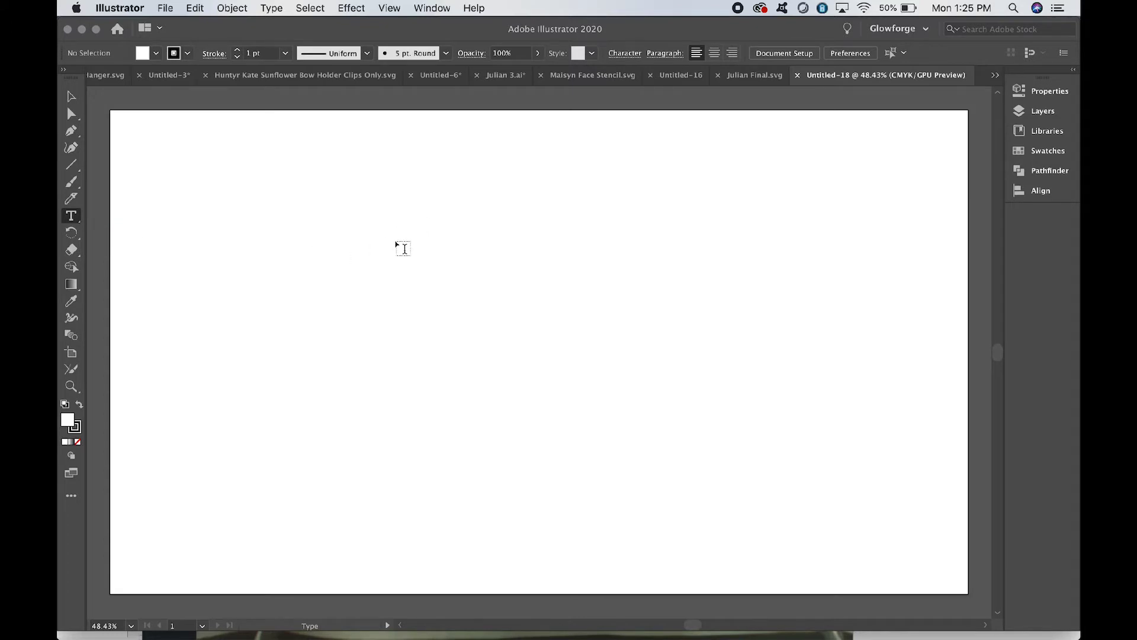
click(402, 249)
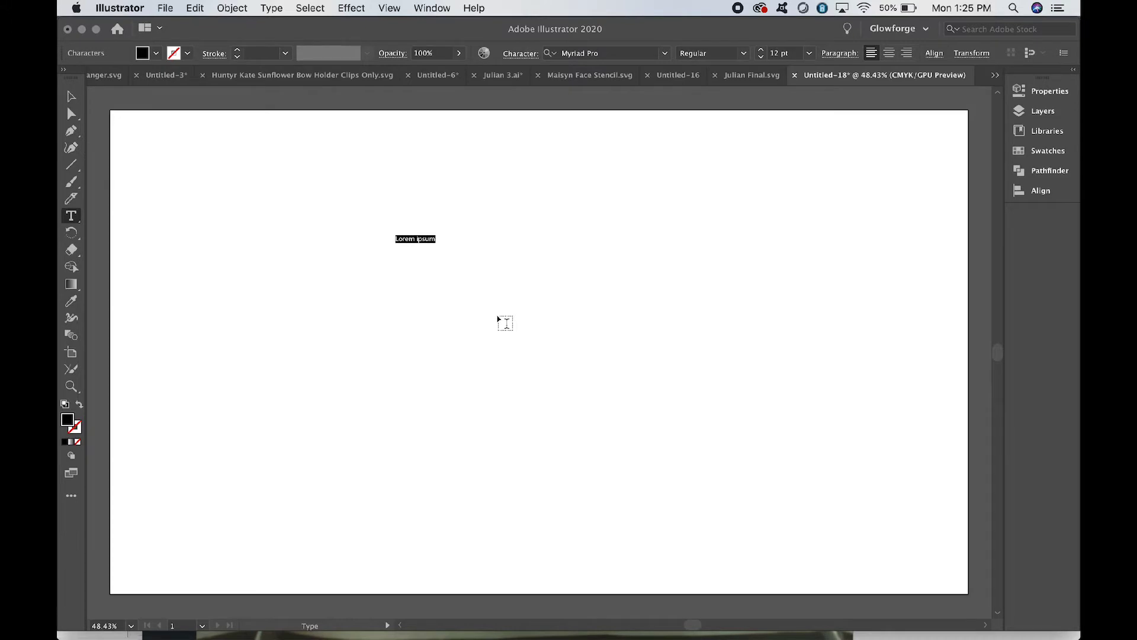
text(mama)
key(super+a)
click(665, 53)
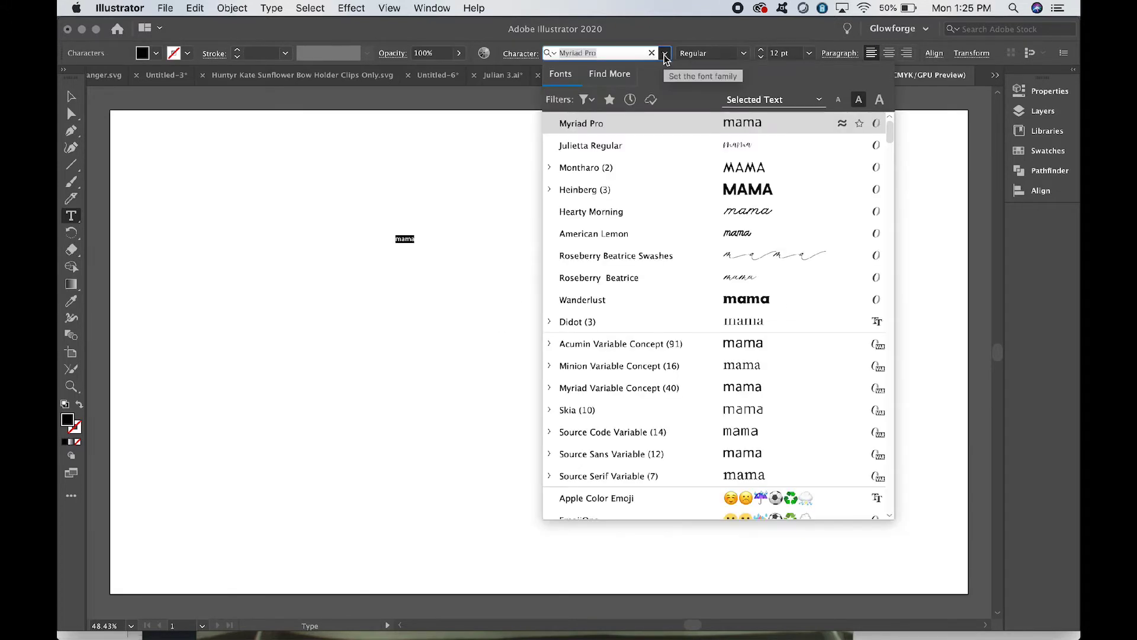
click(641, 150)
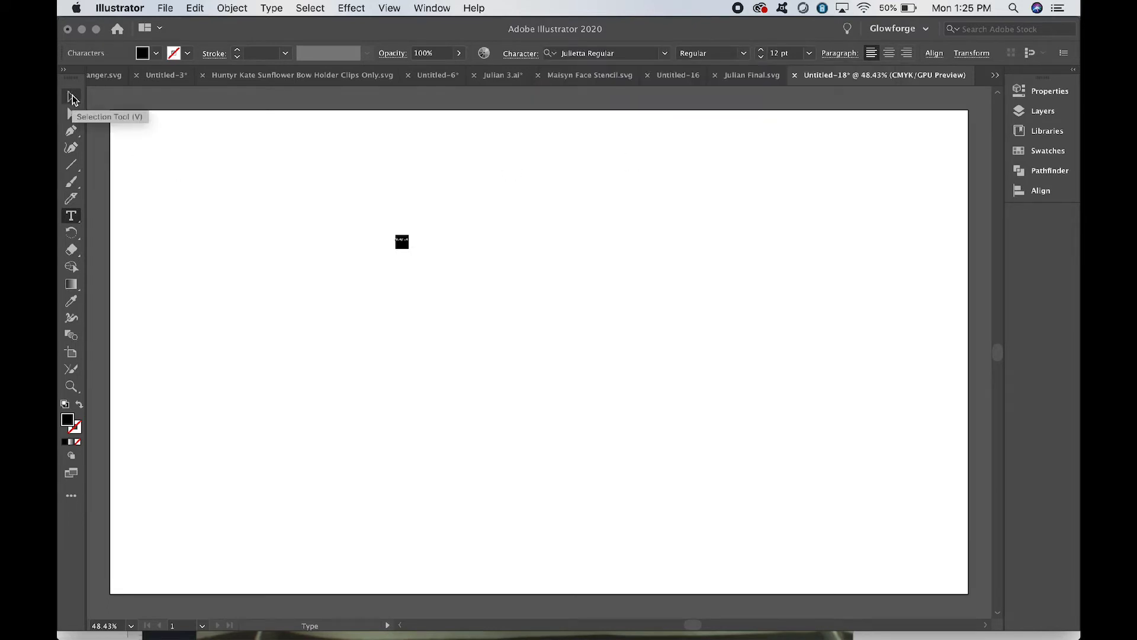
Step: Raise the font size of 'mama' to 43 pt
click(762, 53)
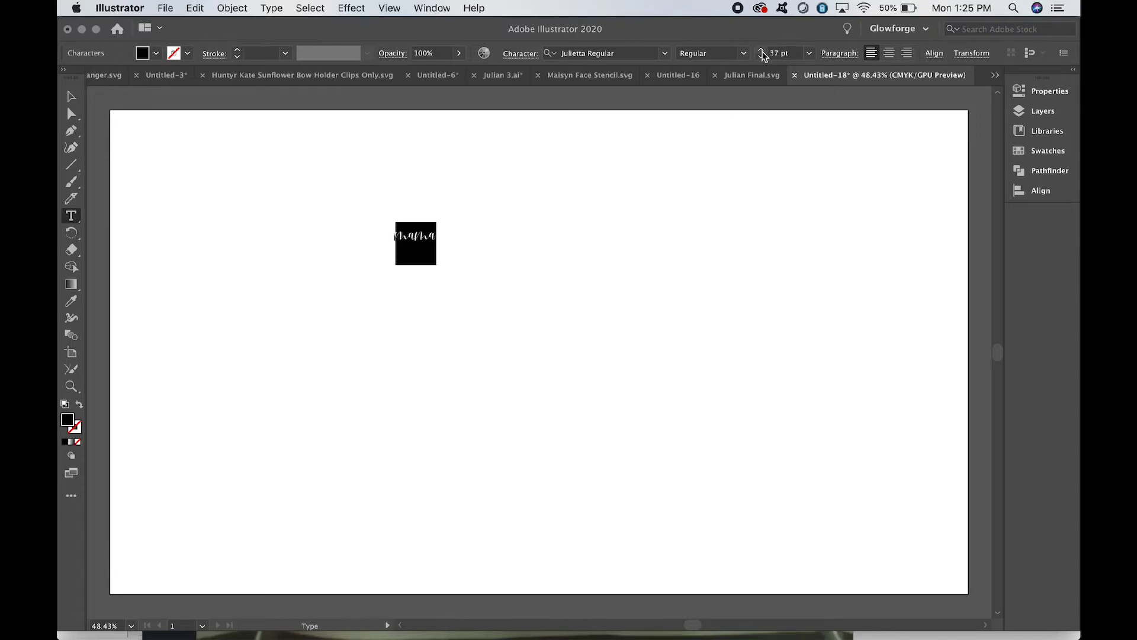
click(762, 53)
click(762, 52)
click(762, 52)
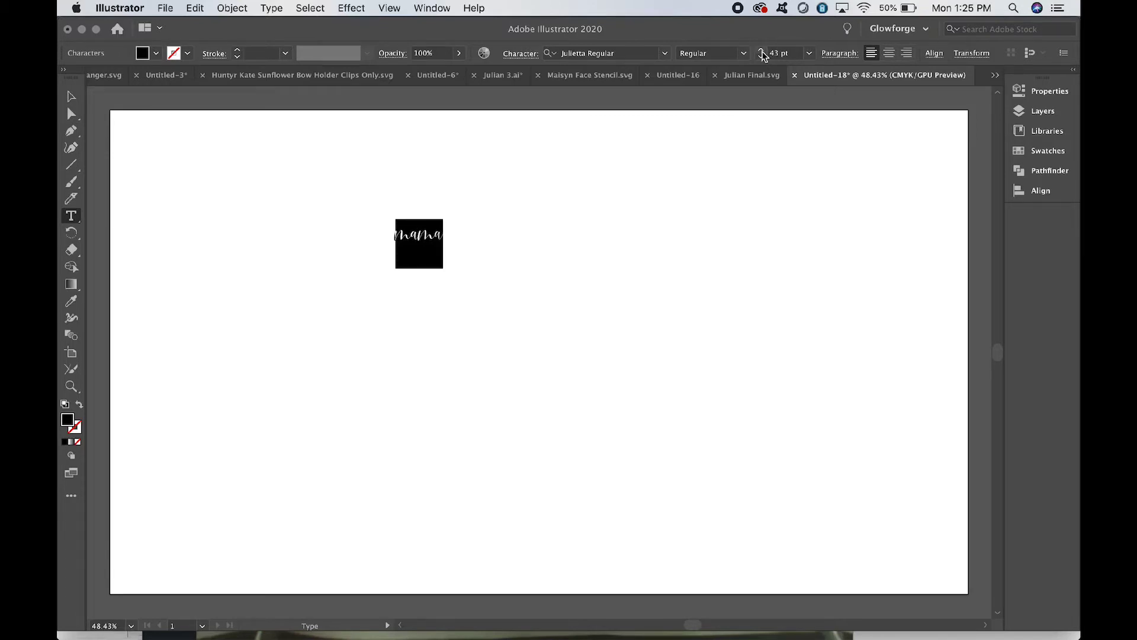
Step: Scale the 'mama' text up to about 5.09 in wide and show its properties
click(72, 97)
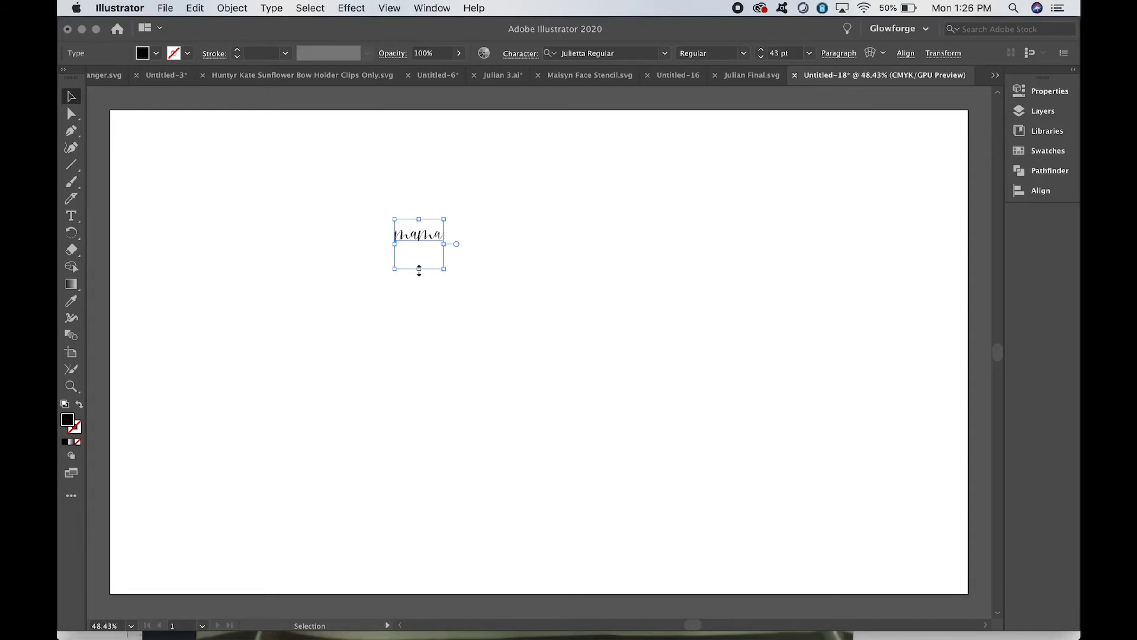
drag(418, 270, 417, 377)
key(super+z)
drag(420, 271, 444, 449)
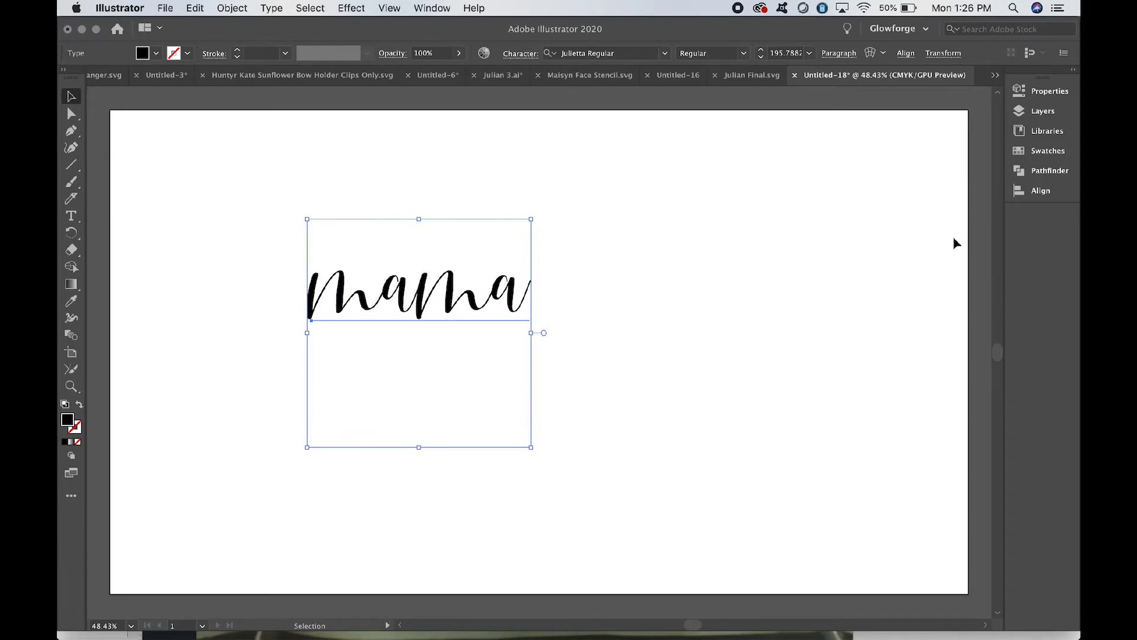
click(1050, 92)
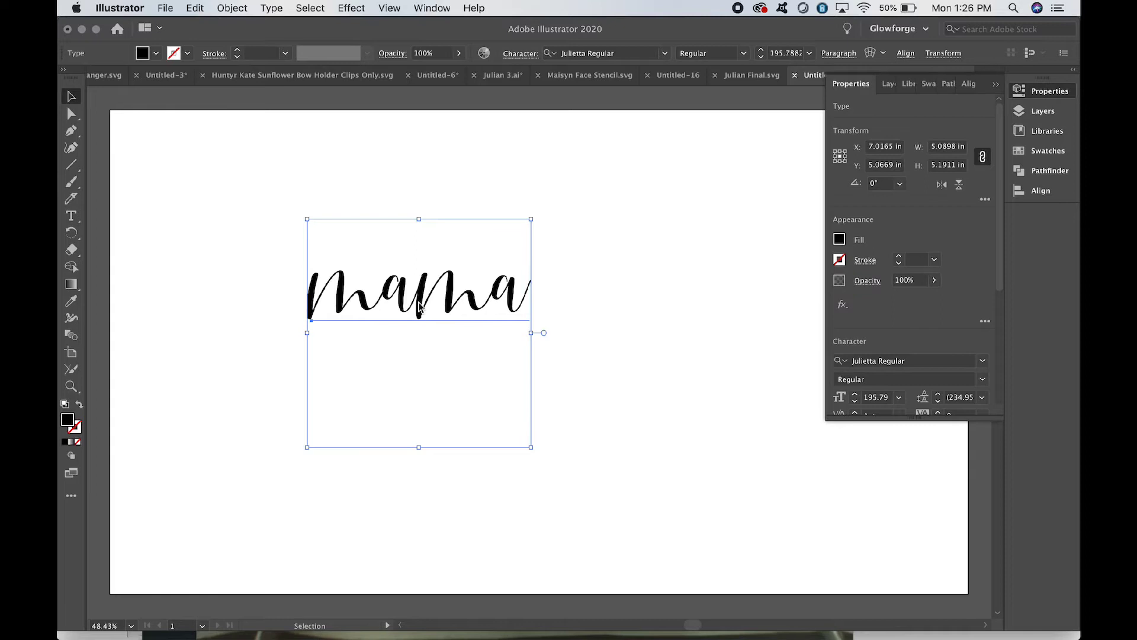
Step: Create outlines from 'mama' and unite the overlapping letters with Pathfinder
right_click(418, 307)
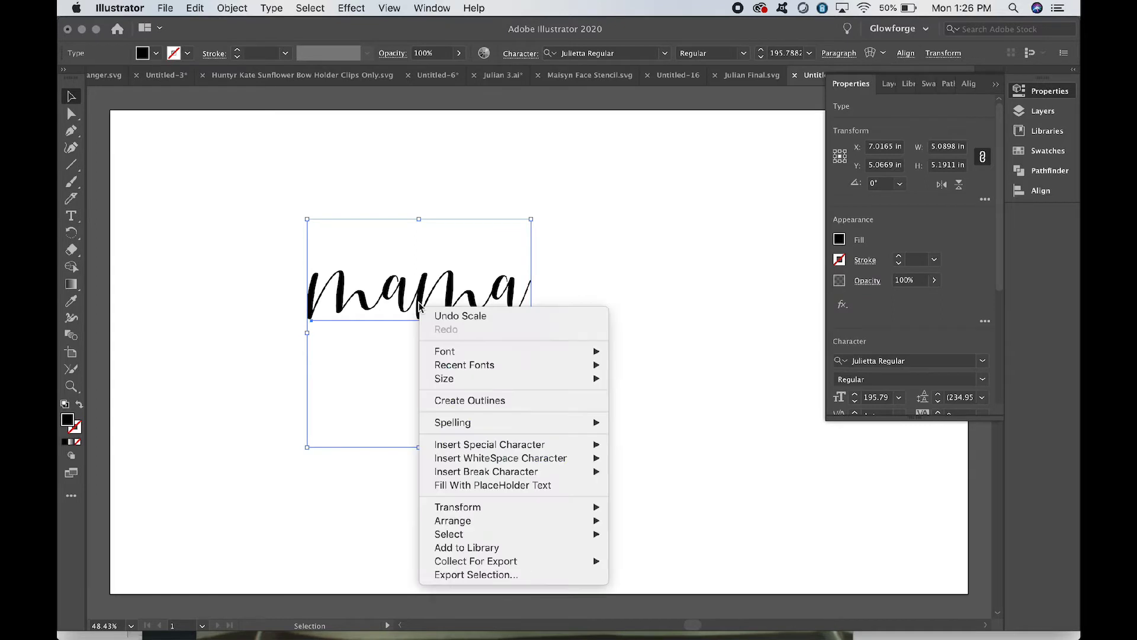
click(453, 400)
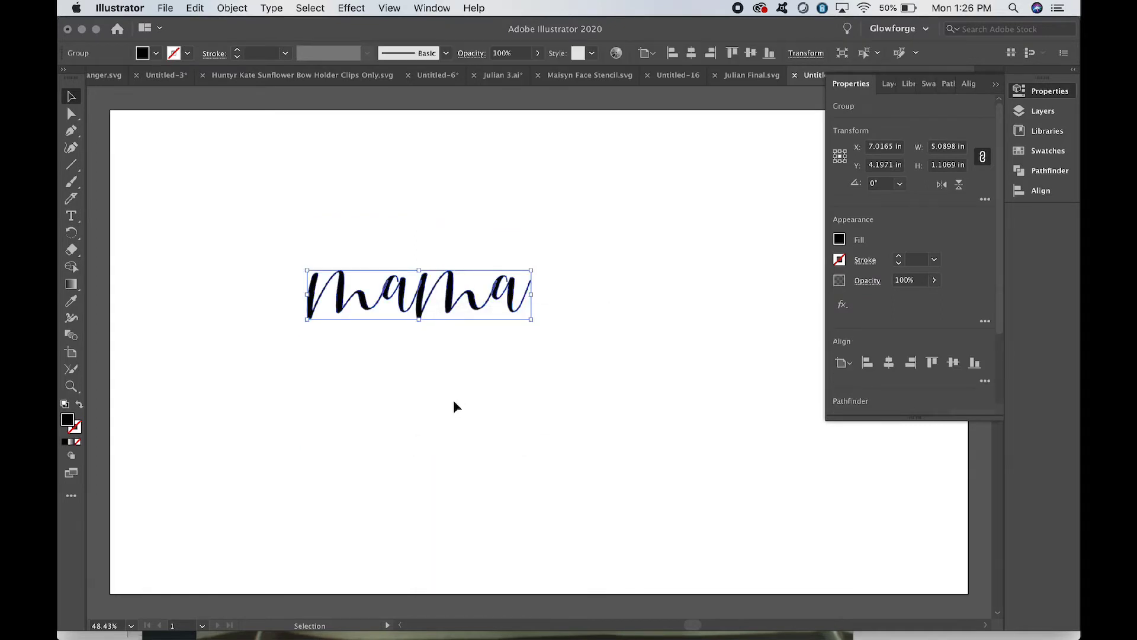
key(super+equal)
key(super+equal)
key(super+equal)
key(super+equal)
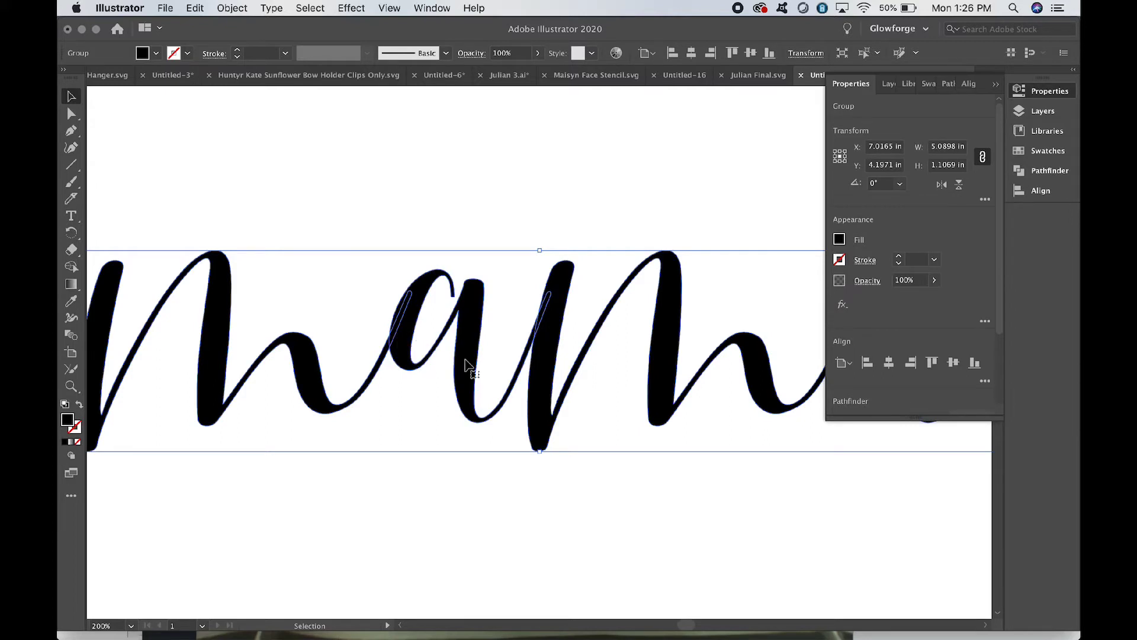
click(1036, 173)
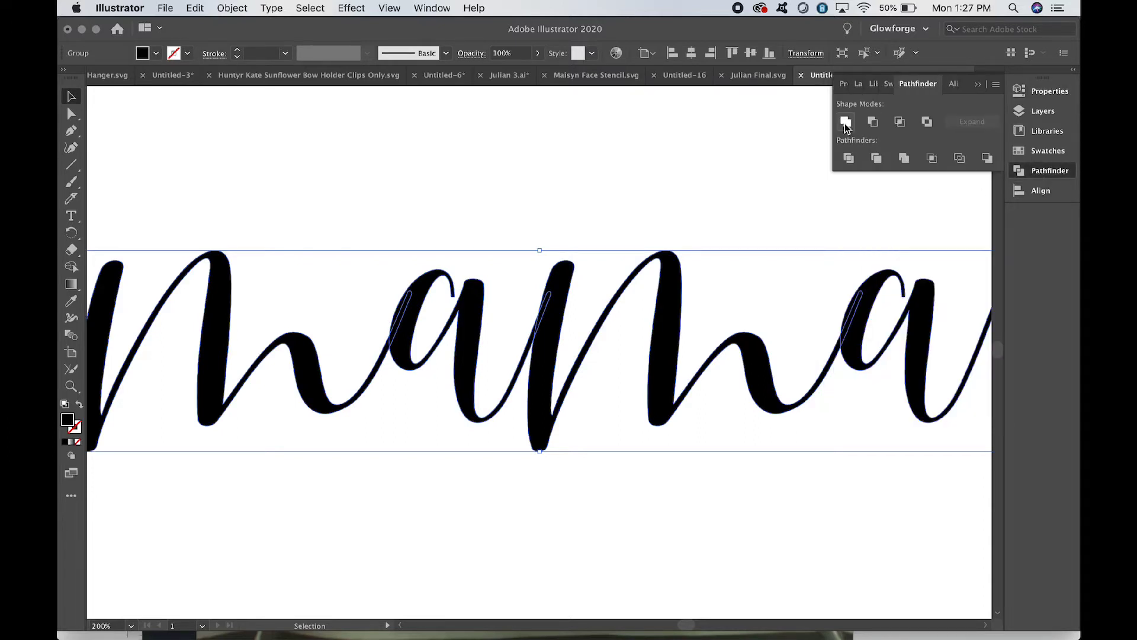
click(844, 123)
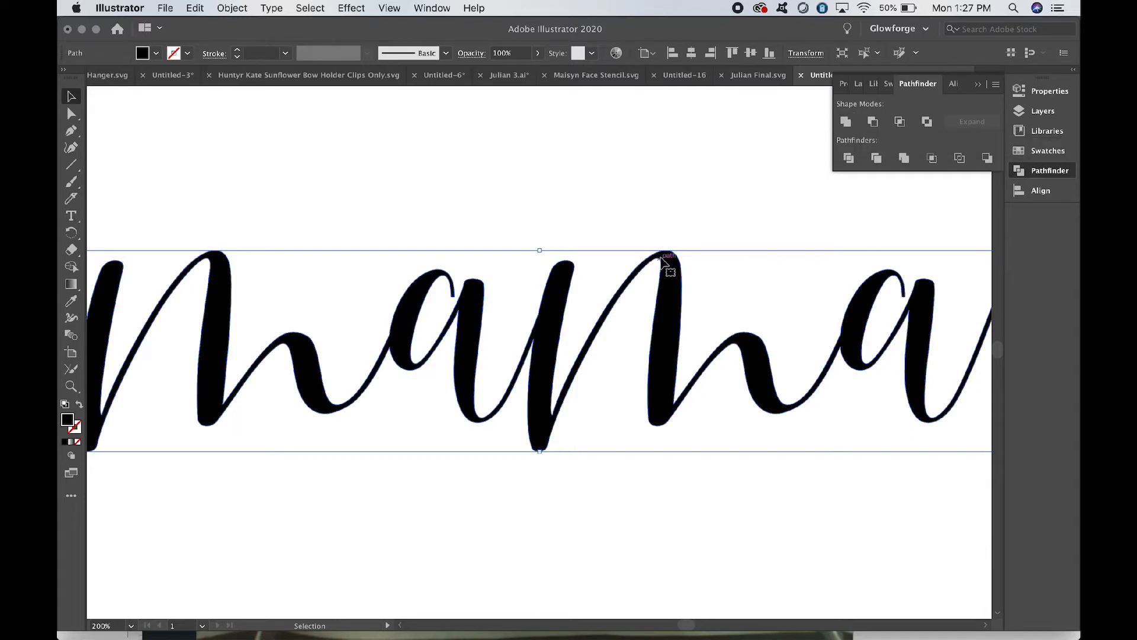
key(super+minus)
key(super+minus)
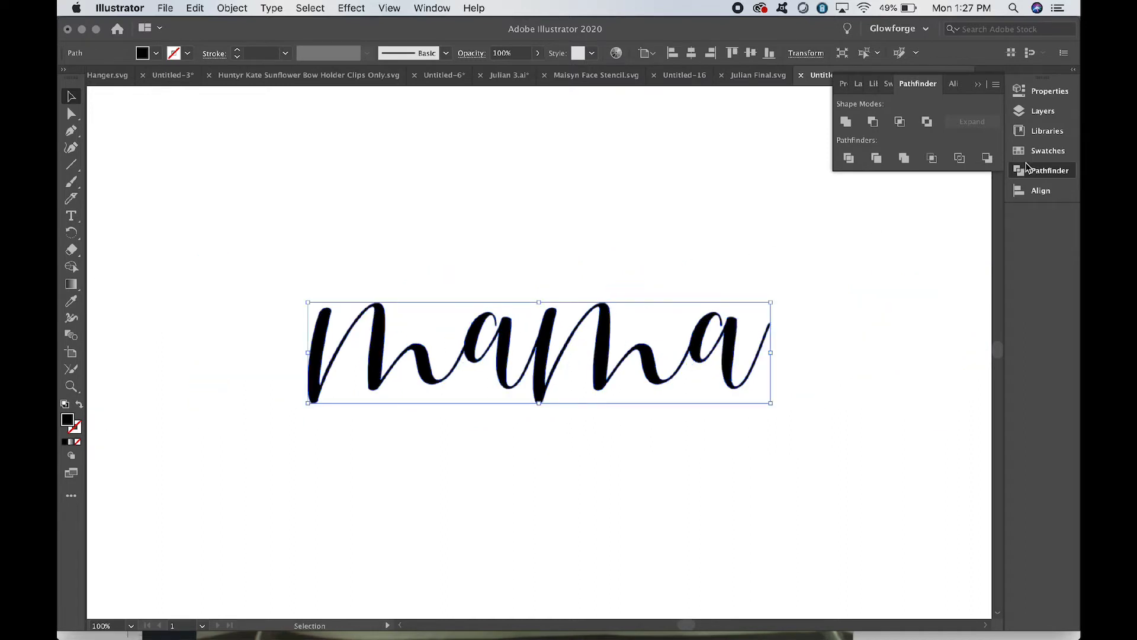
Step: Shrink the merged 'mama' to about 3.19 in wide and move it left
click(1046, 93)
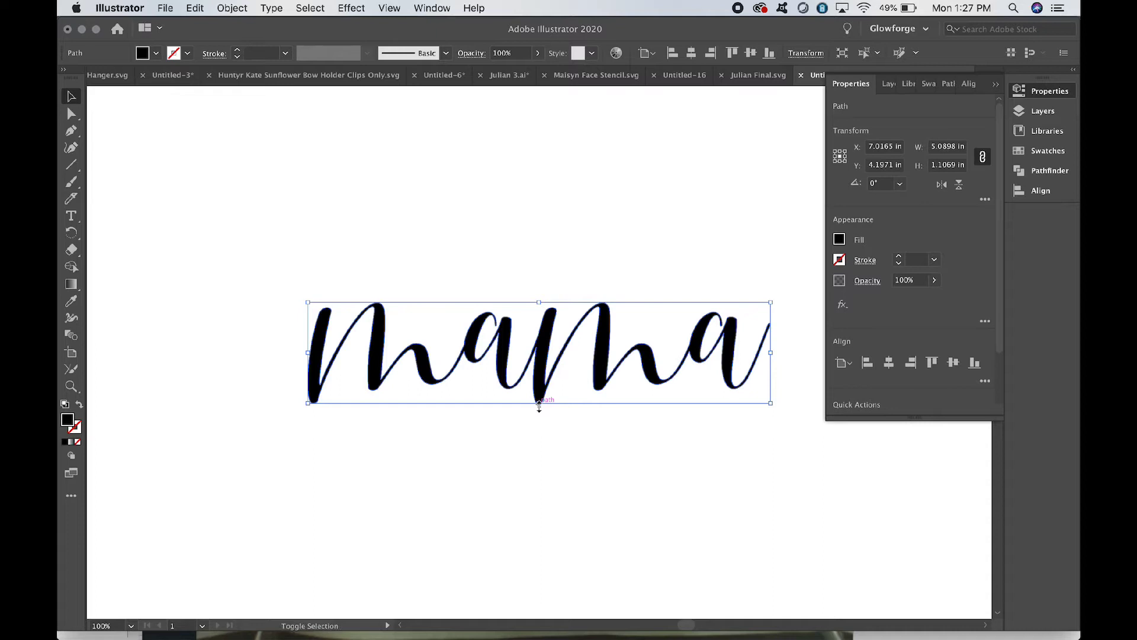
drag(539, 404, 540, 366)
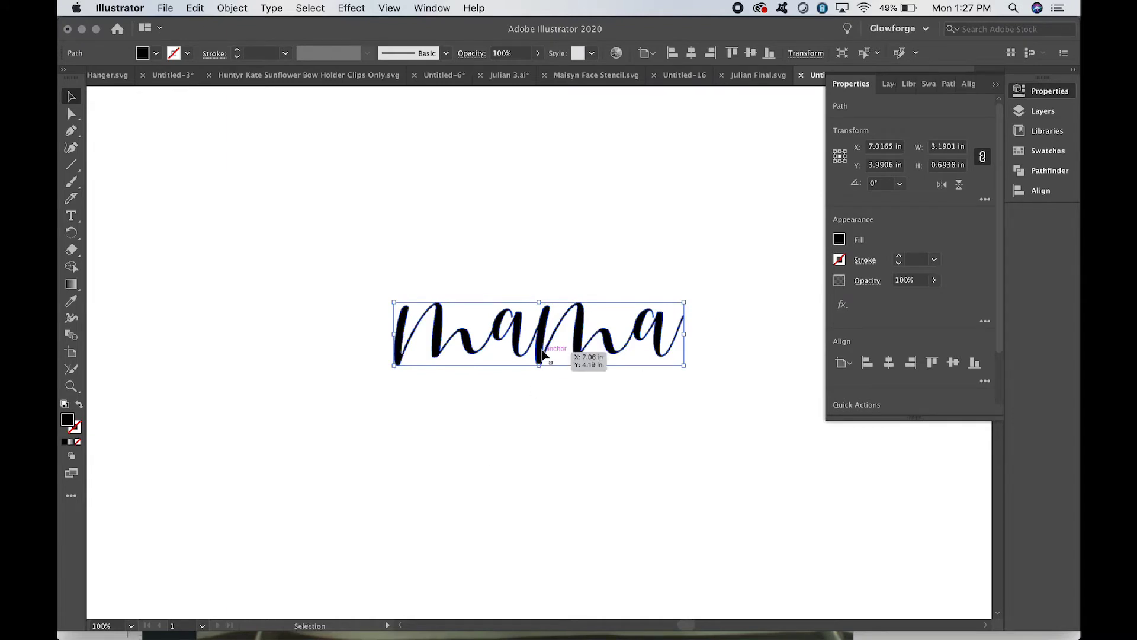
drag(544, 358, 341, 347)
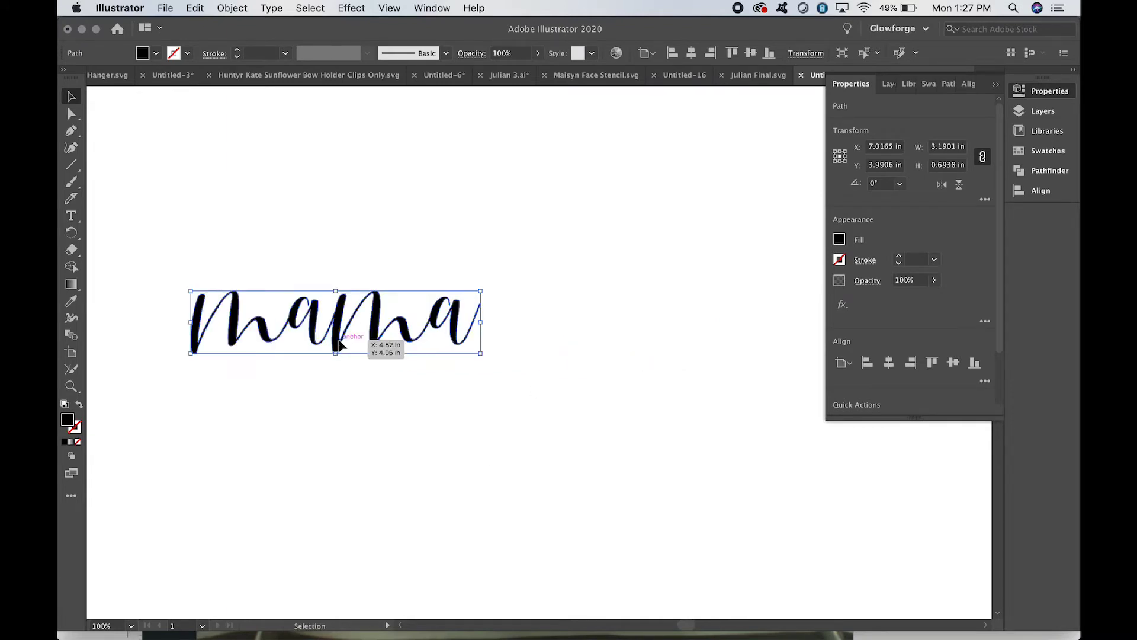
Step: Fill the 'mama' lettering with dark red
click(349, 414)
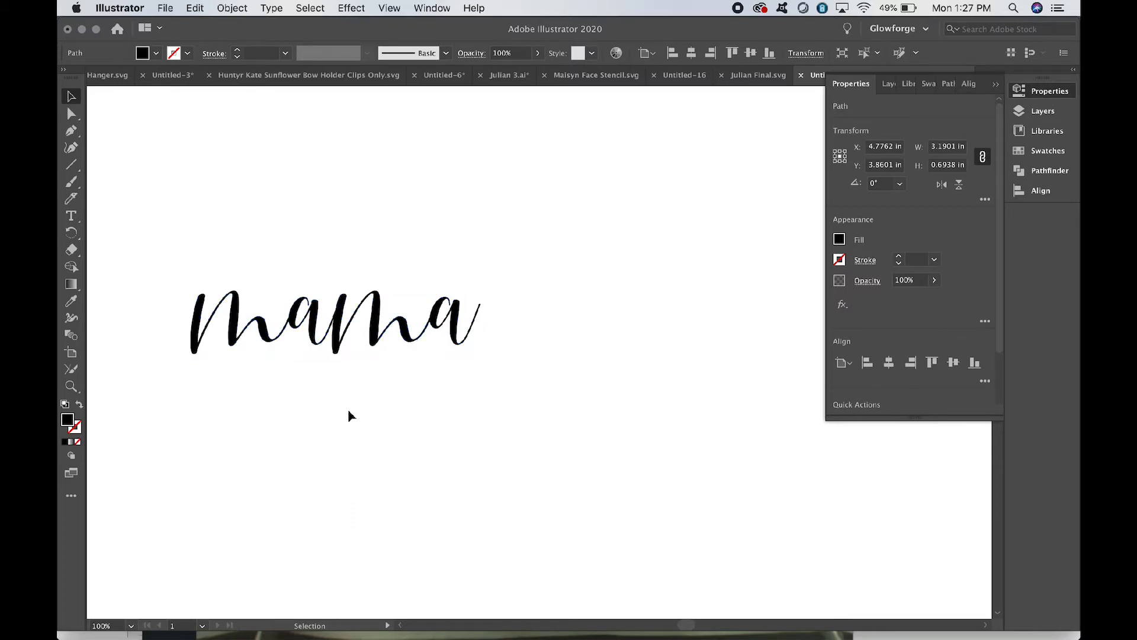
click(315, 303)
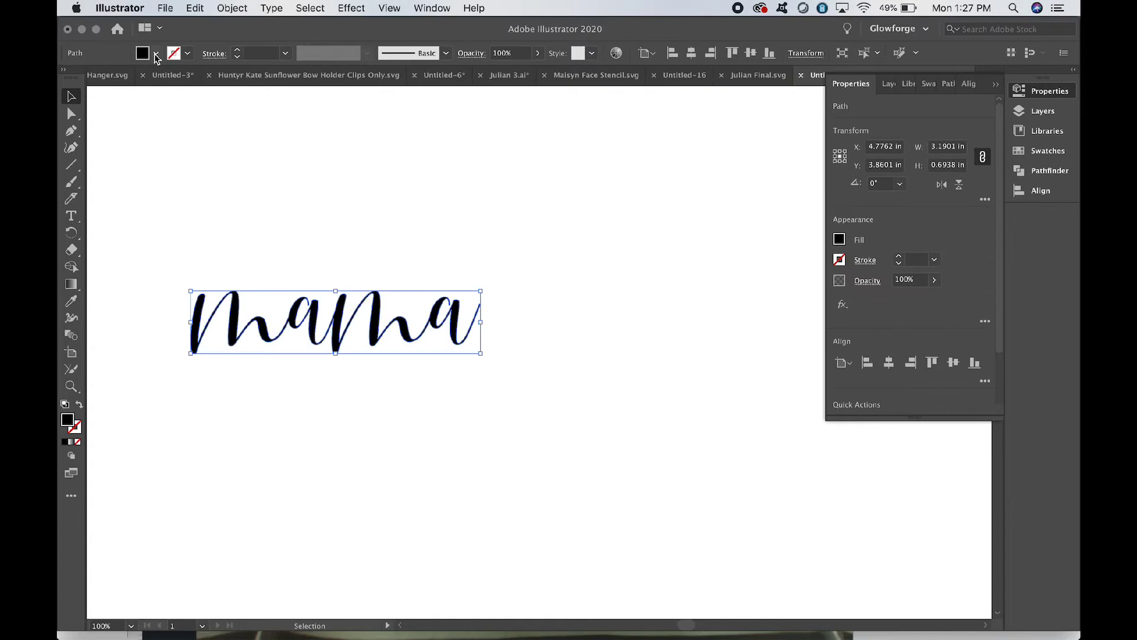
click(156, 52)
click(165, 78)
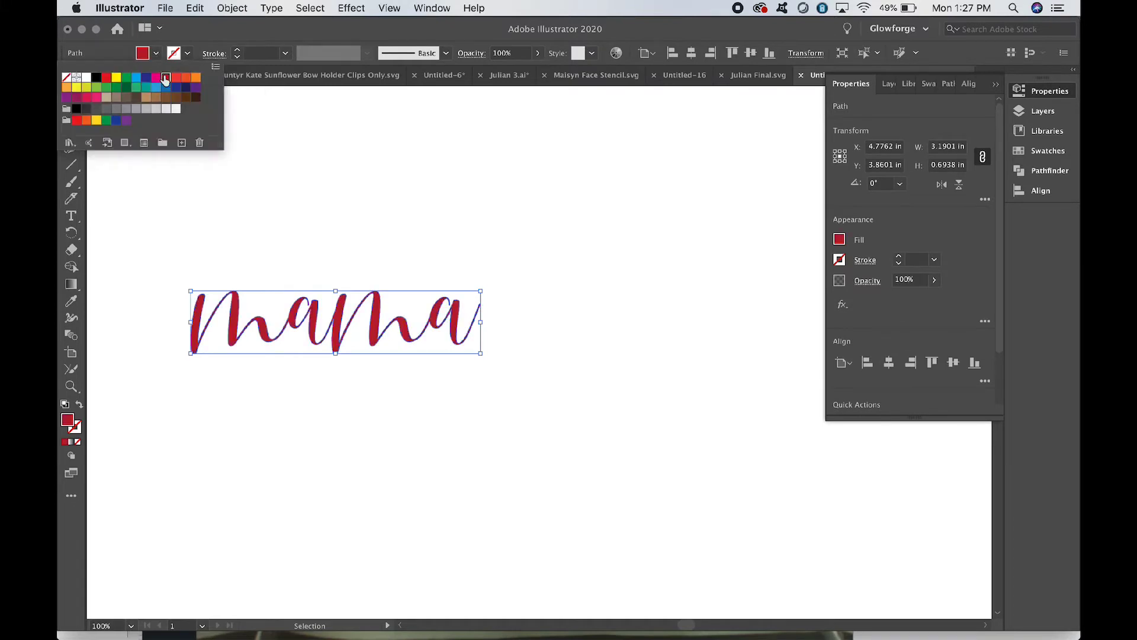
click(394, 515)
click(317, 447)
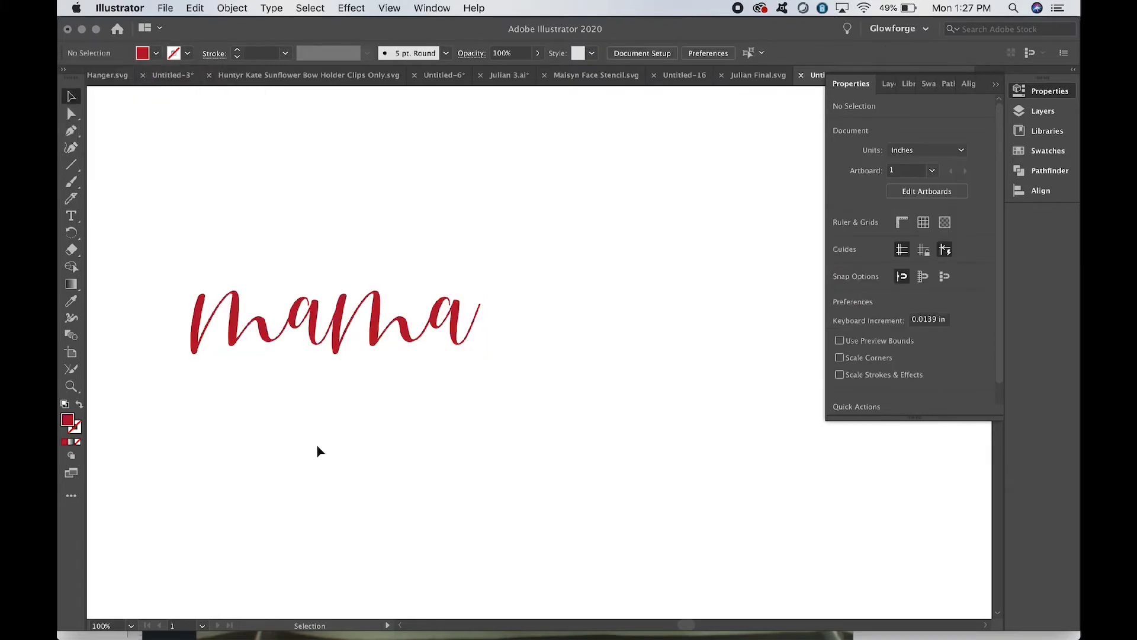
Step: Draw a rectangle around the red 'mama' lettering
click(72, 170)
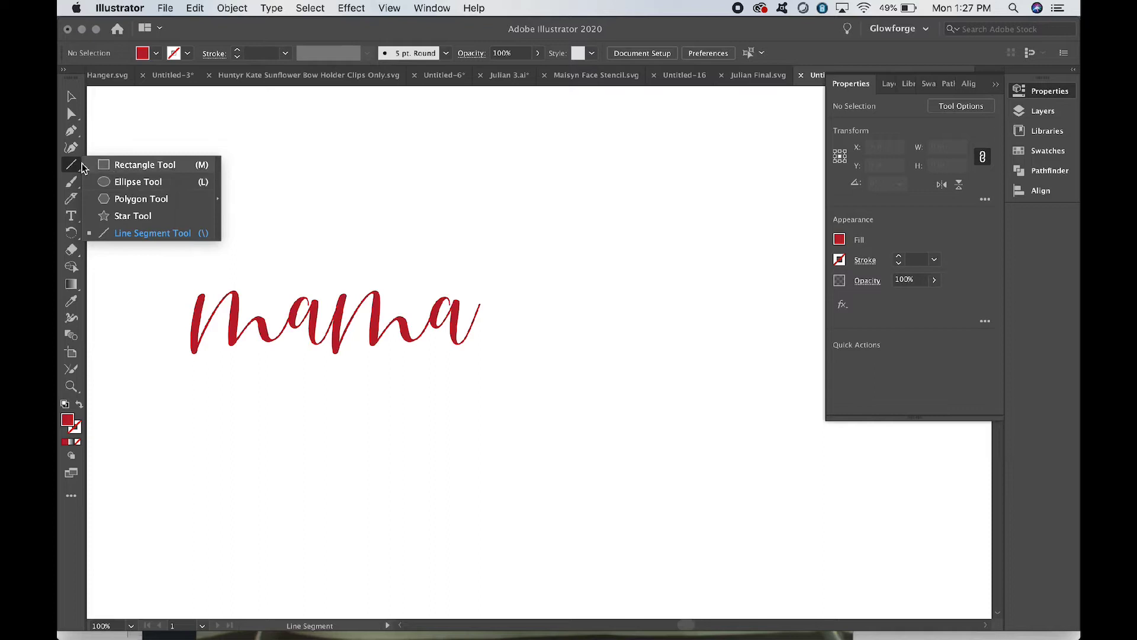
click(116, 166)
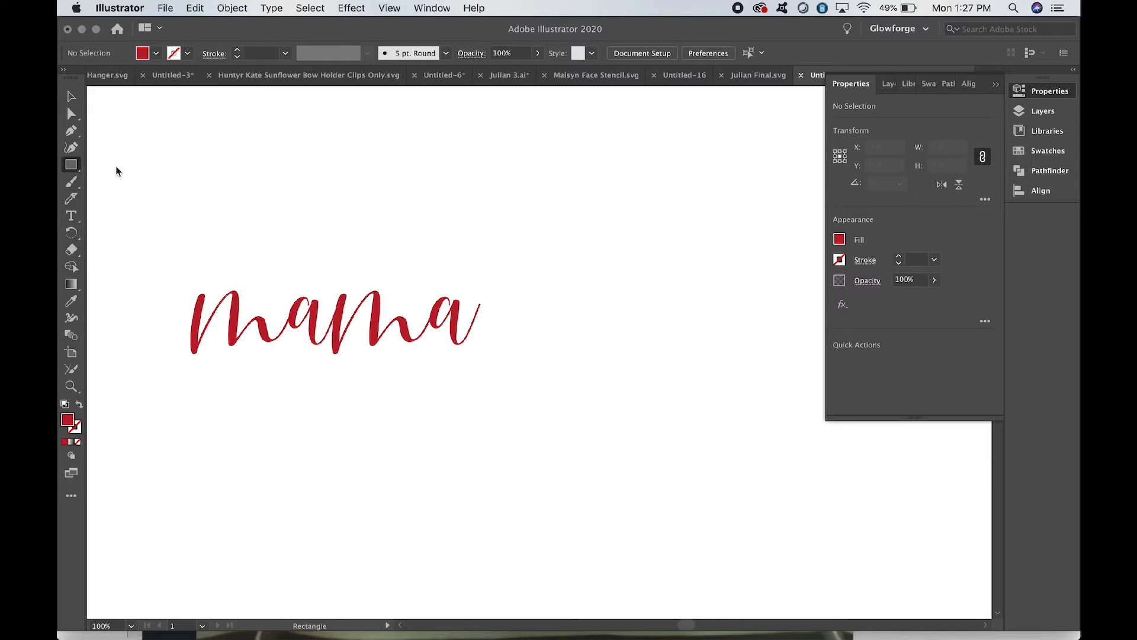
click(72, 169)
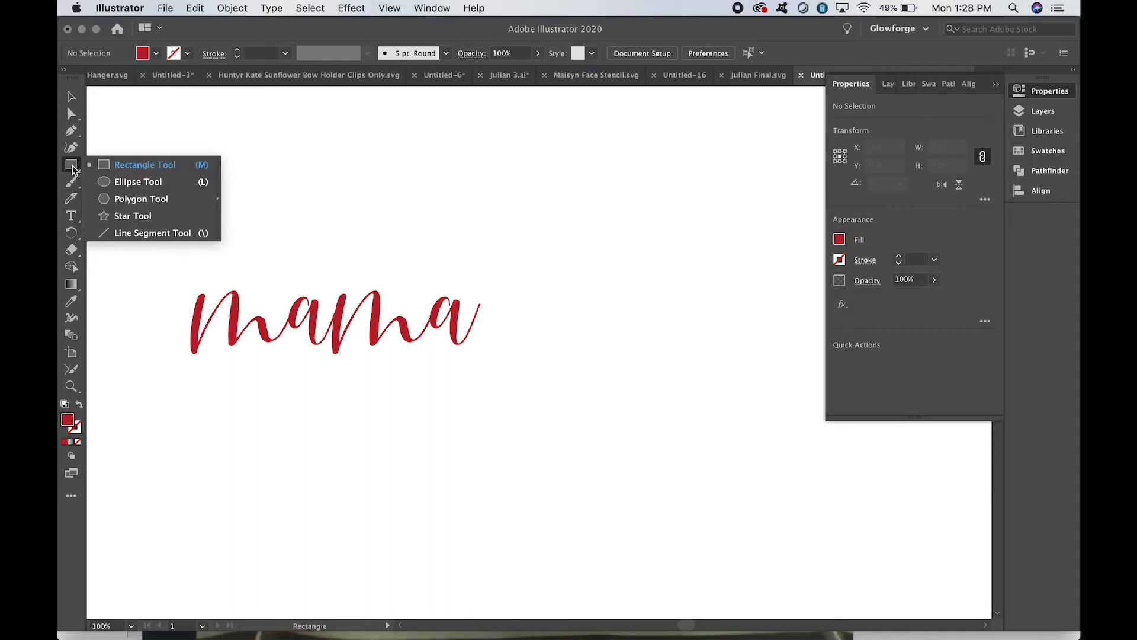
click(72, 169)
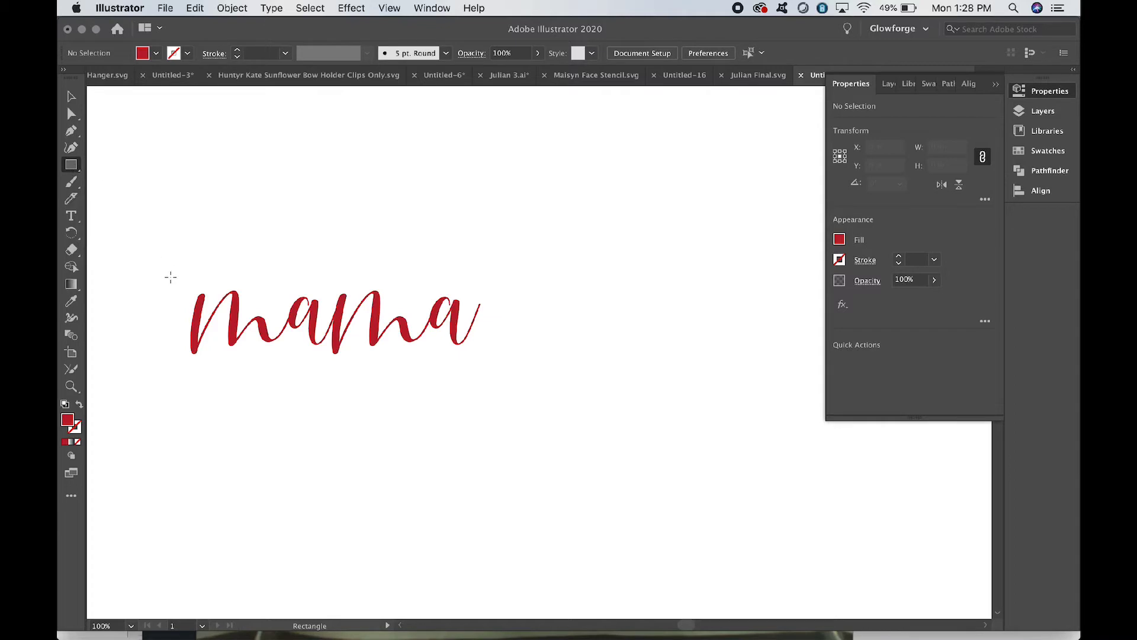
drag(170, 277, 488, 371)
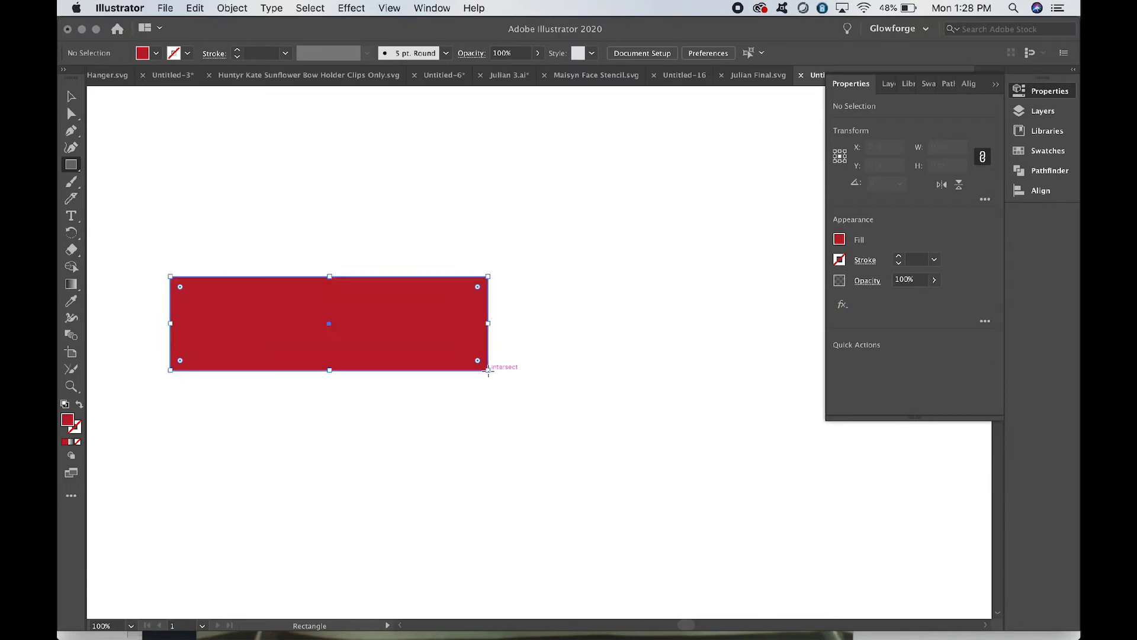
Step: Make the rectangle a 1 pt black outline with no fill and rounded corners
click(155, 53)
click(96, 77)
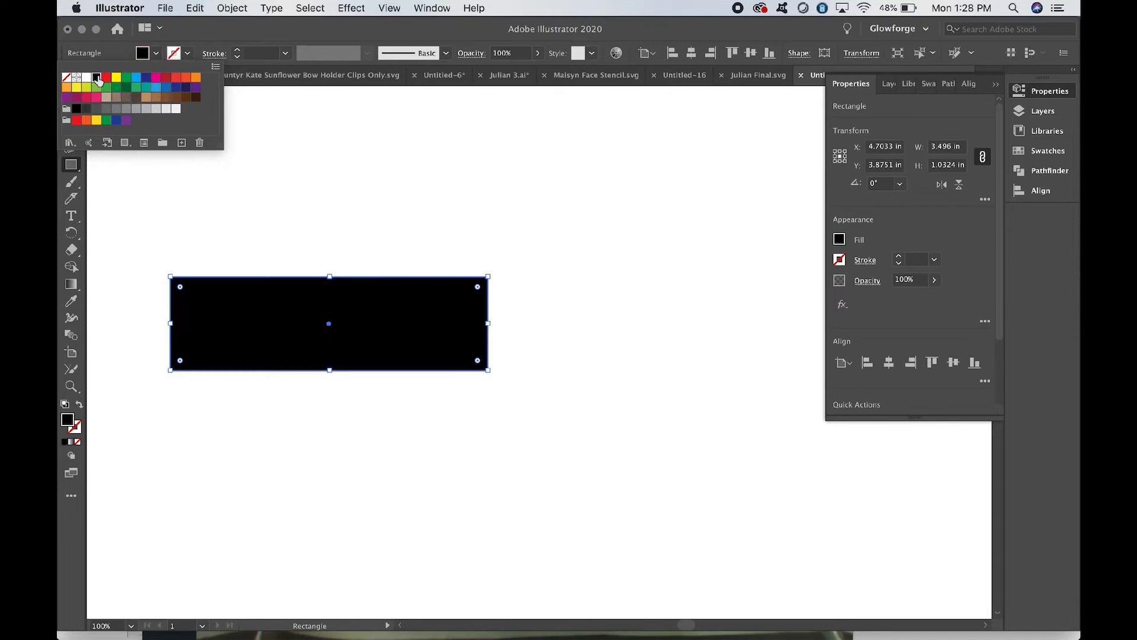
click(80, 408)
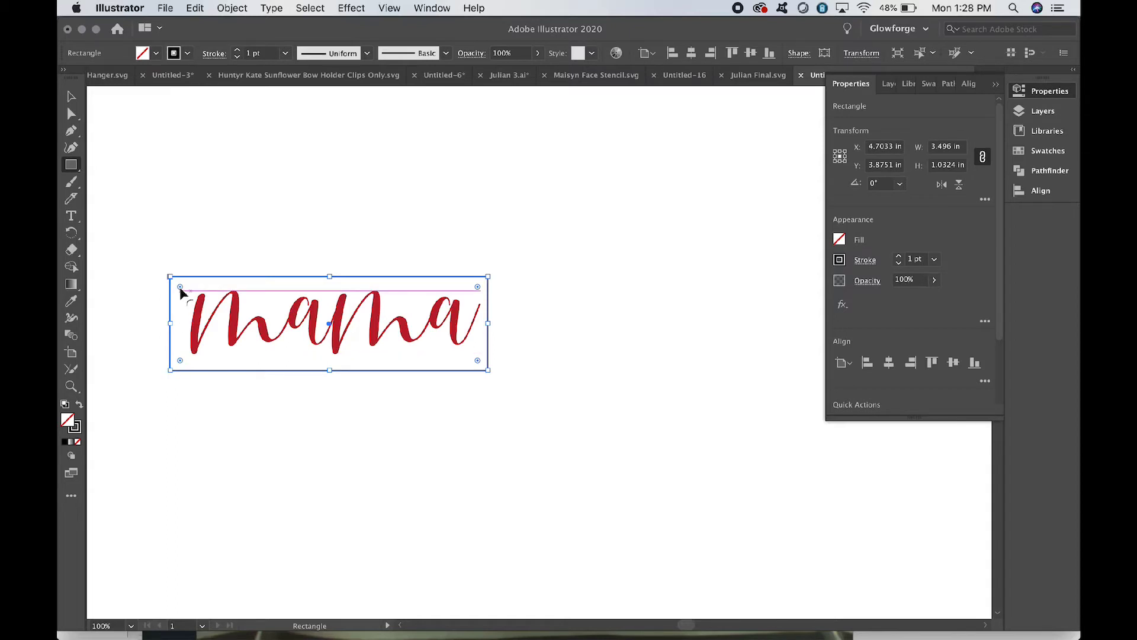
drag(181, 289, 182, 292)
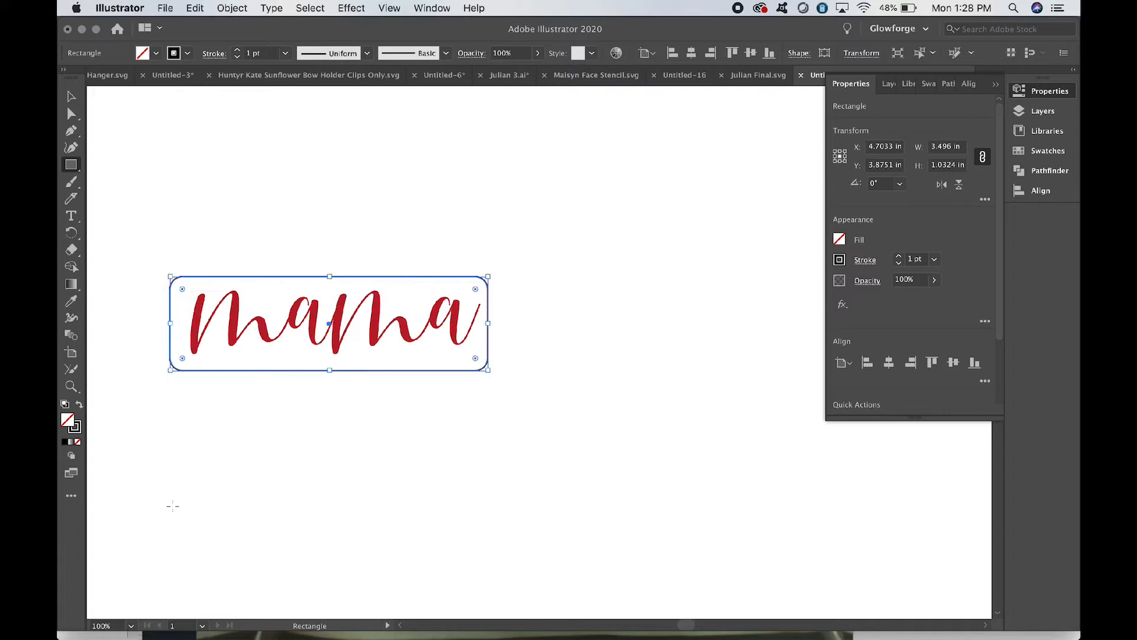
click(71, 98)
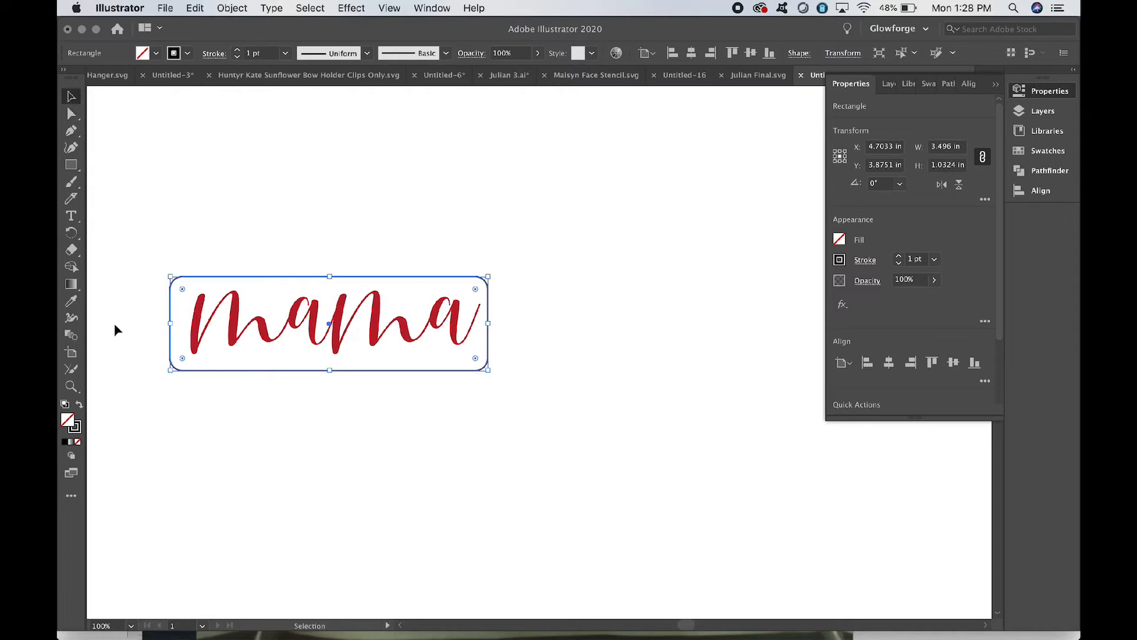
click(165, 423)
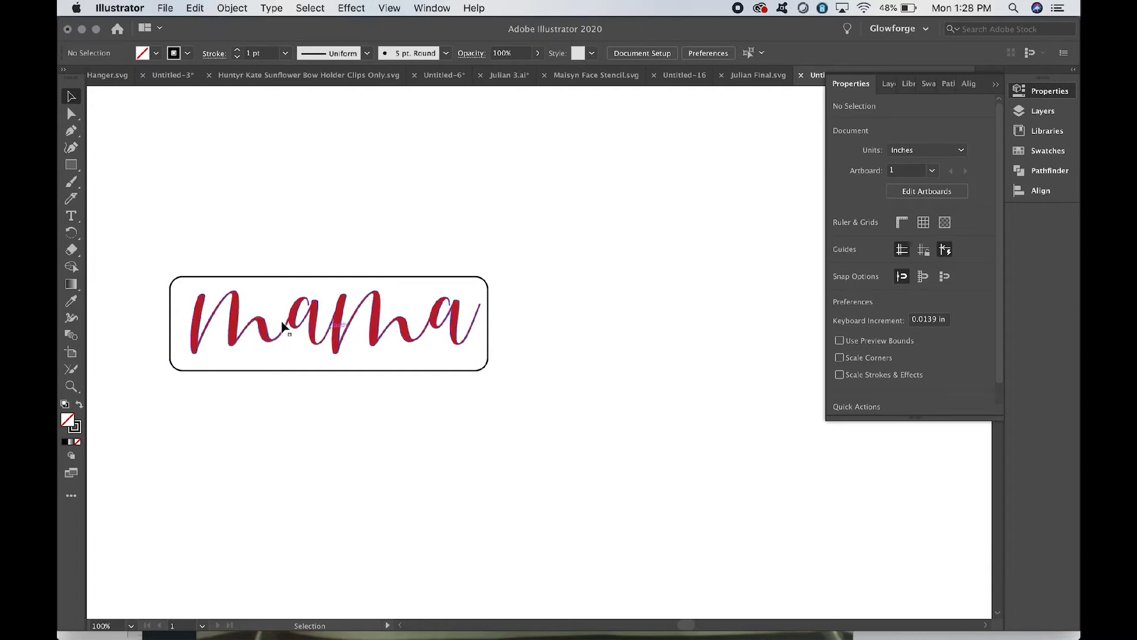
Step: Align 'mama' to the frame with Horizontal Align Center and Vertical Align Center
drag(149, 317, 350, 401)
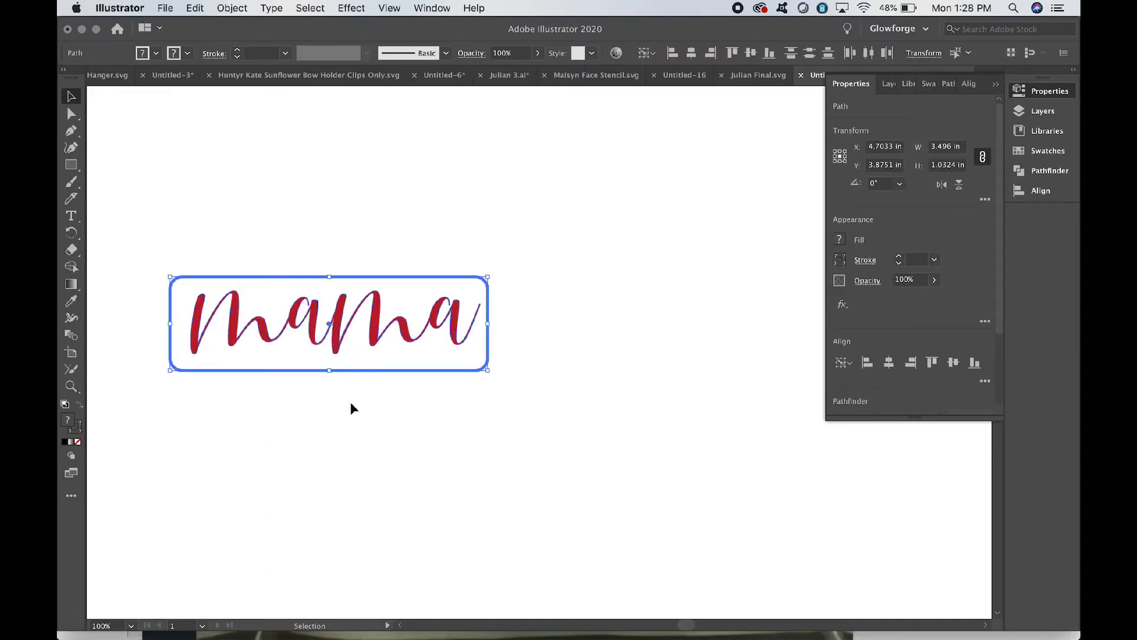
click(232, 8)
mouse_move(251, 54)
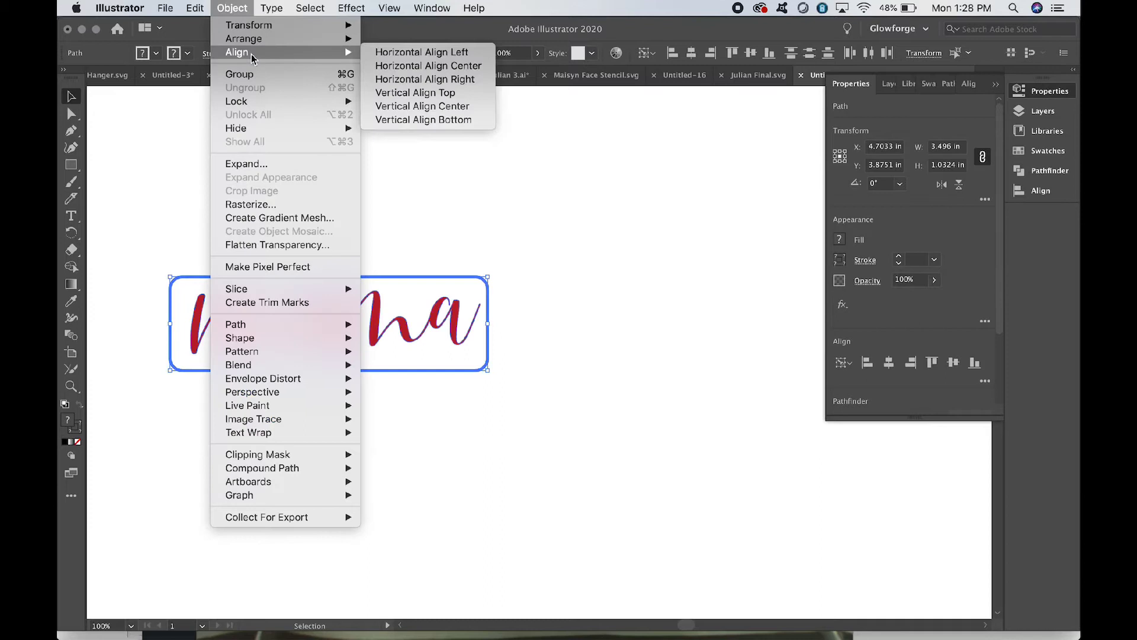
click(424, 66)
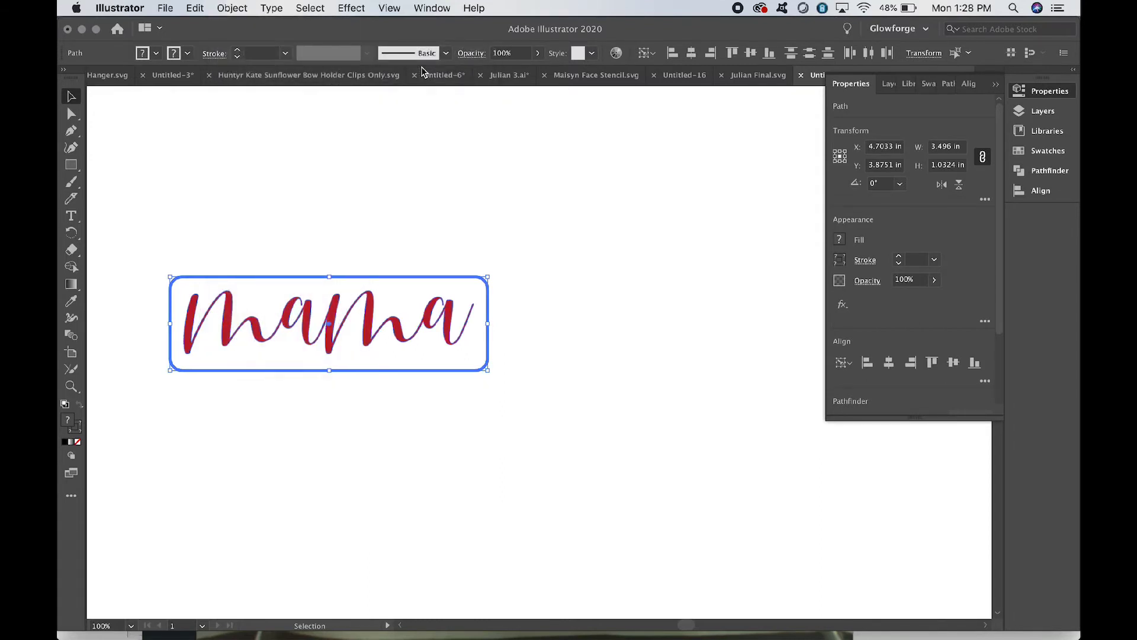
click(235, 8)
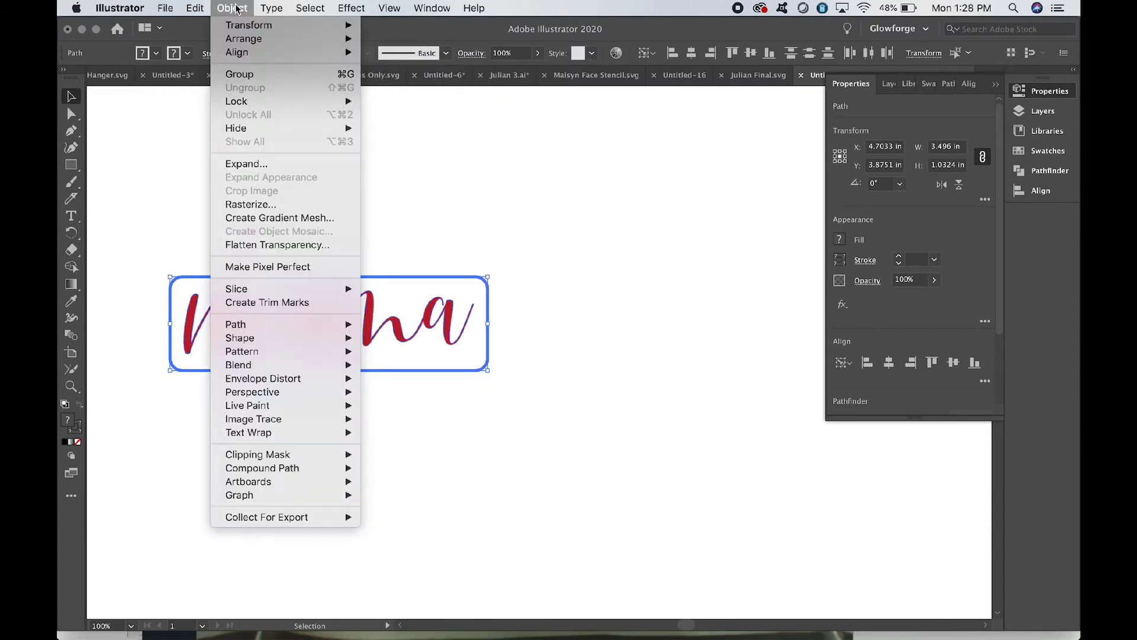
mouse_move(241, 53)
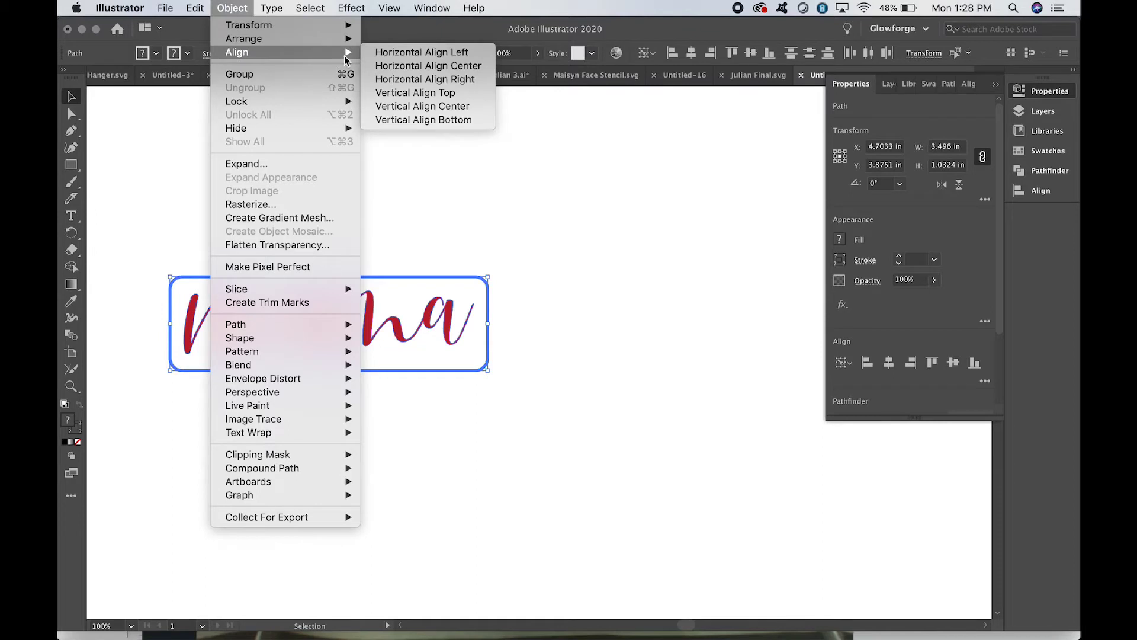
click(406, 104)
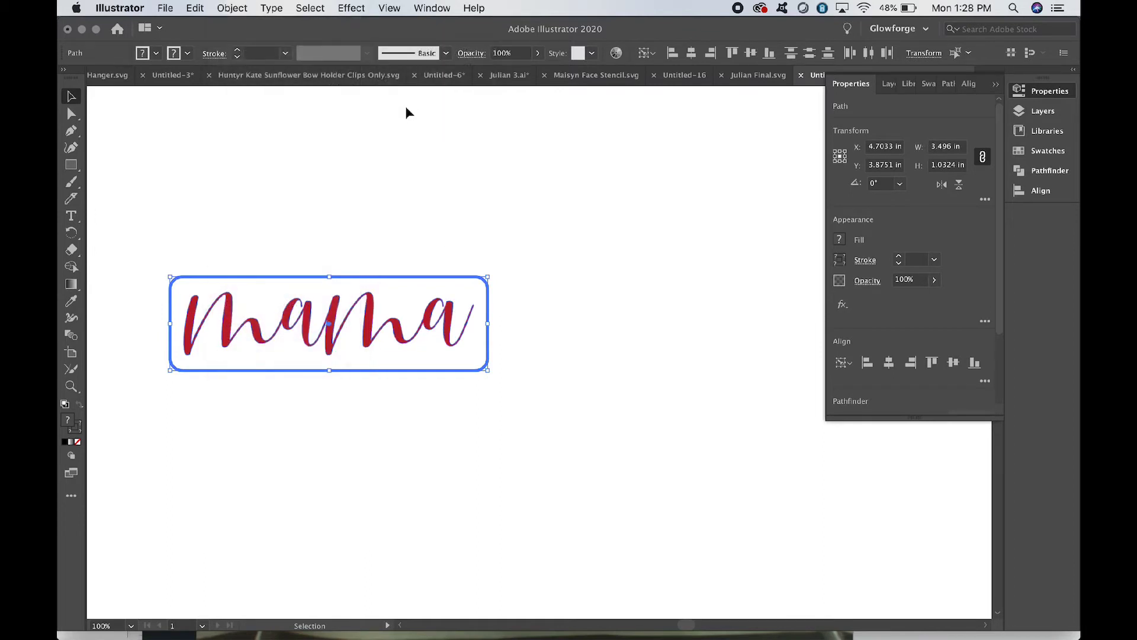
click(540, 354)
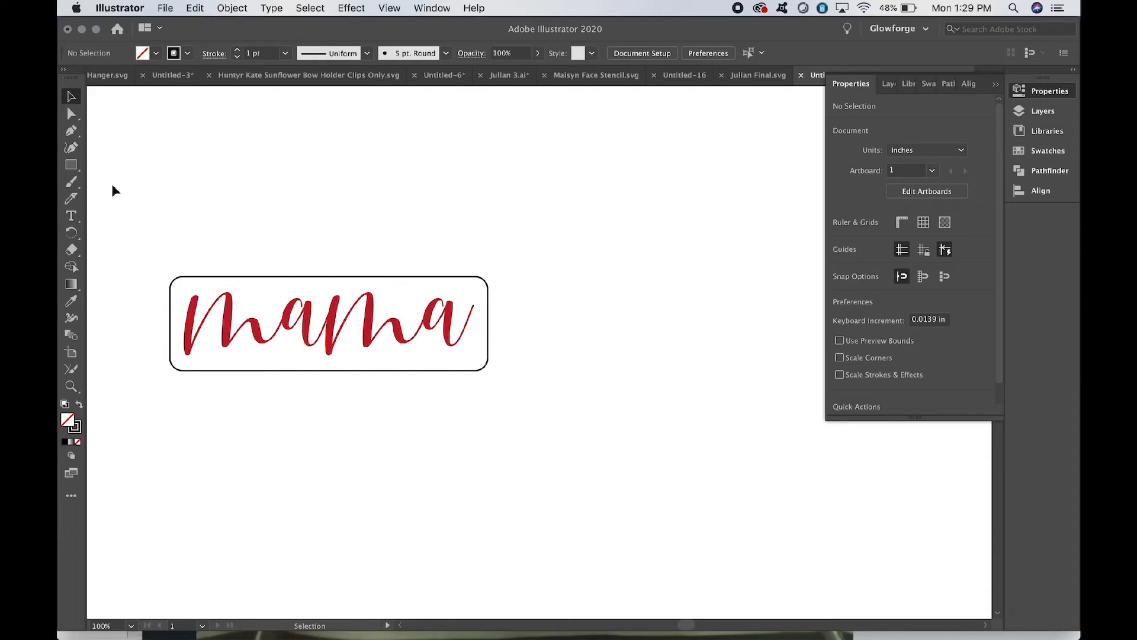
Step: Draw a small 0.1877 in circle with the Ellipse tool
click(75, 169)
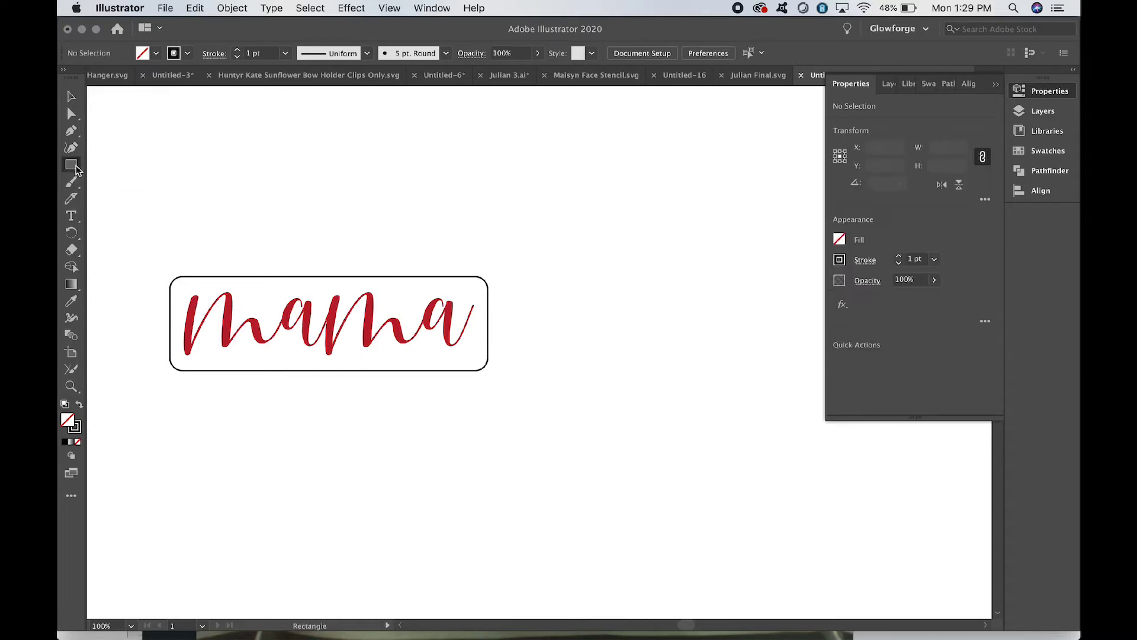
click(120, 181)
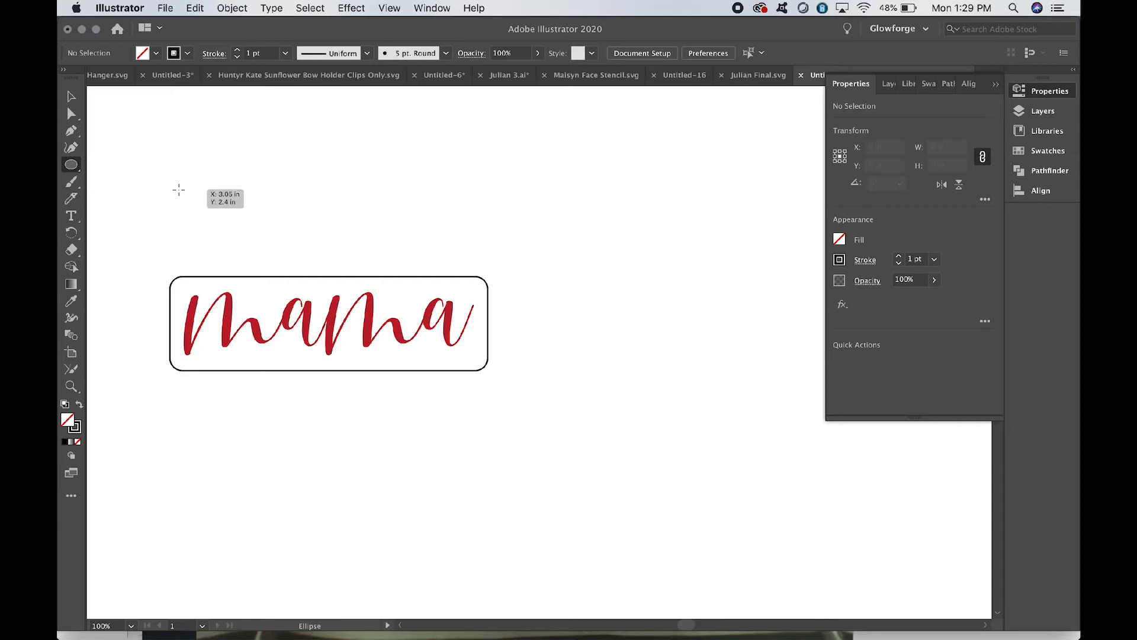
drag(179, 190, 192, 207)
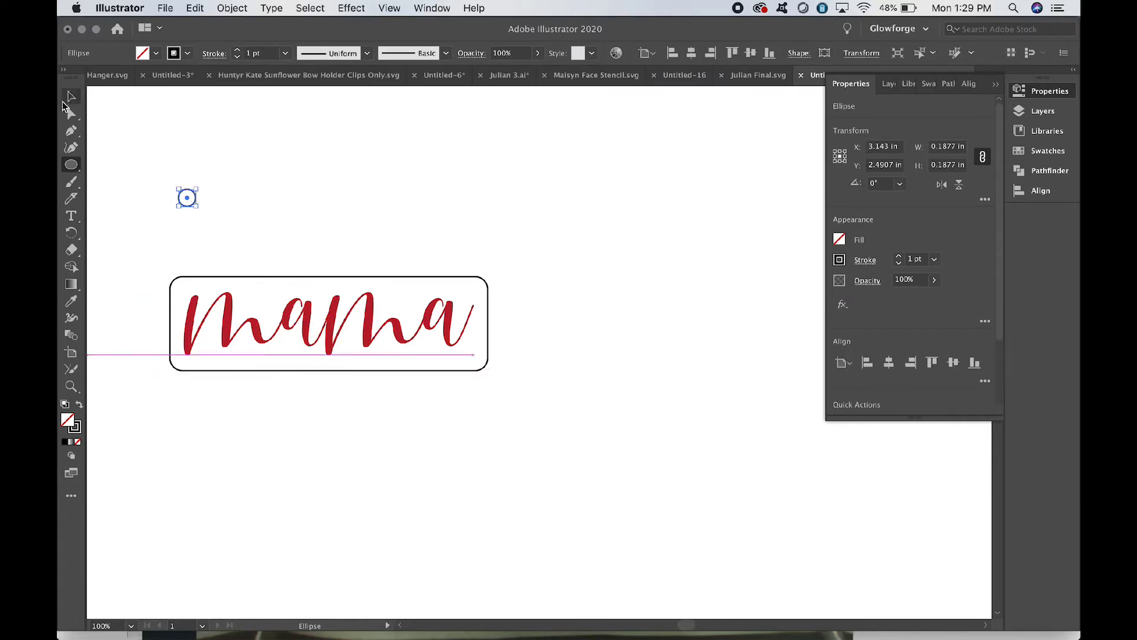
Step: Position the circle just inside the frame's top-left corner as the hanging hole
click(71, 98)
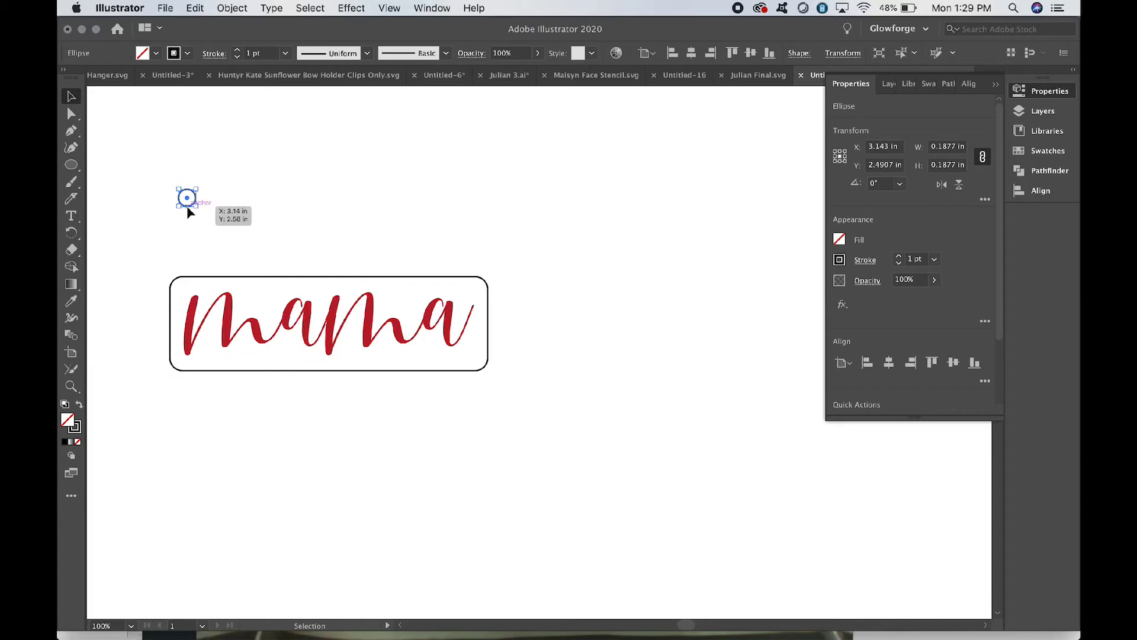
drag(187, 206, 186, 302)
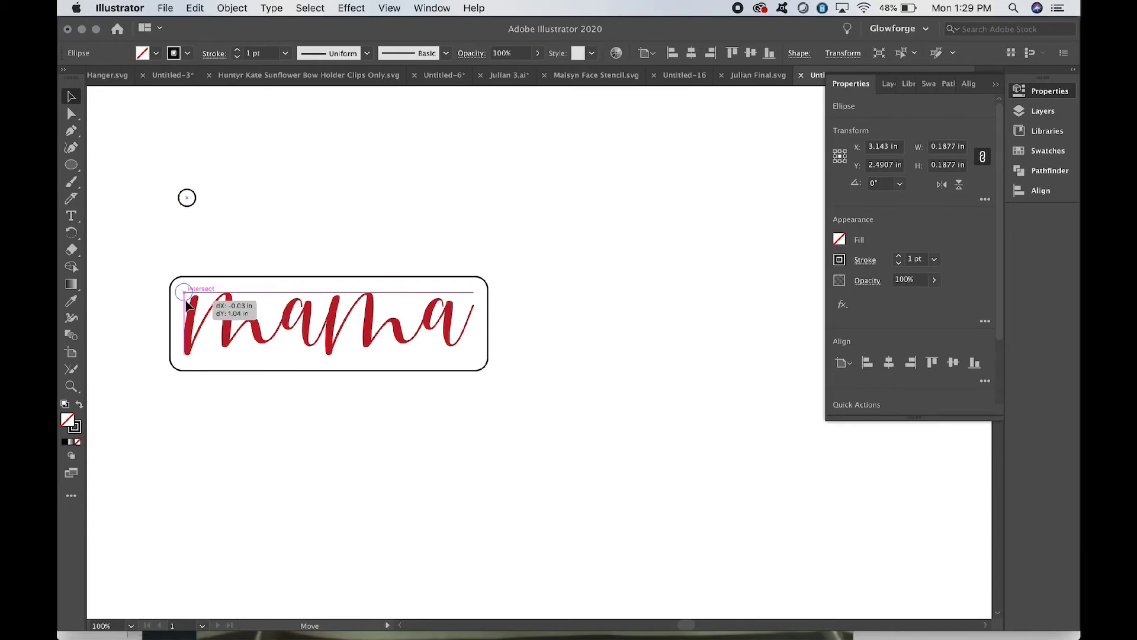
drag(186, 303, 185, 303)
click(207, 428)
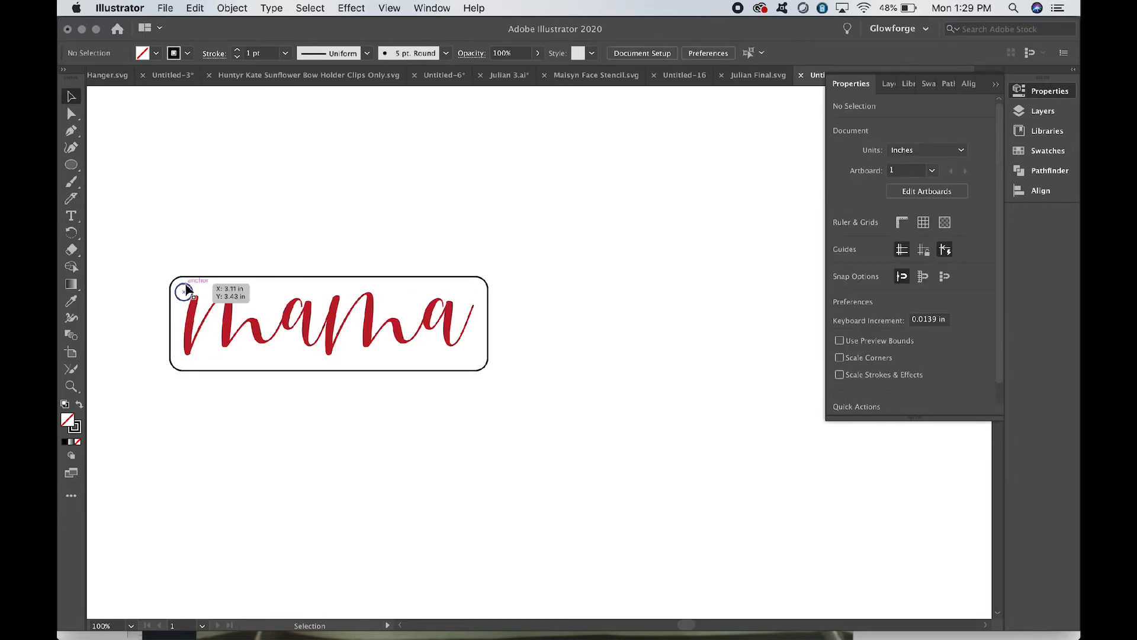
drag(186, 289, 189, 292)
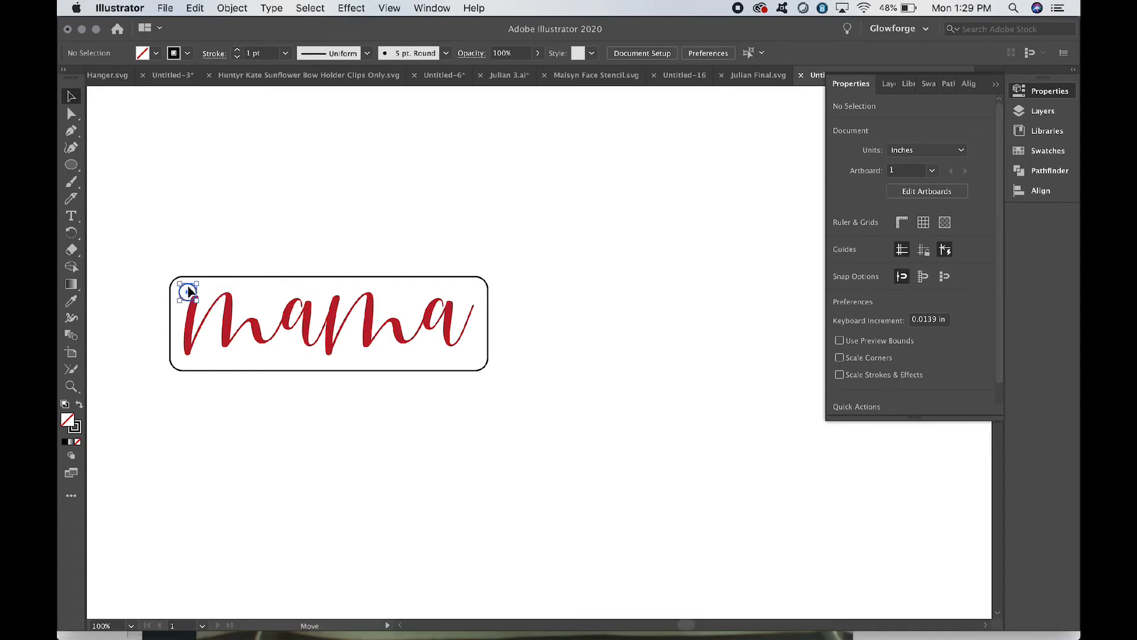
Step: Nudge the 'mama' script two steps right and one step down
click(265, 472)
click(259, 338)
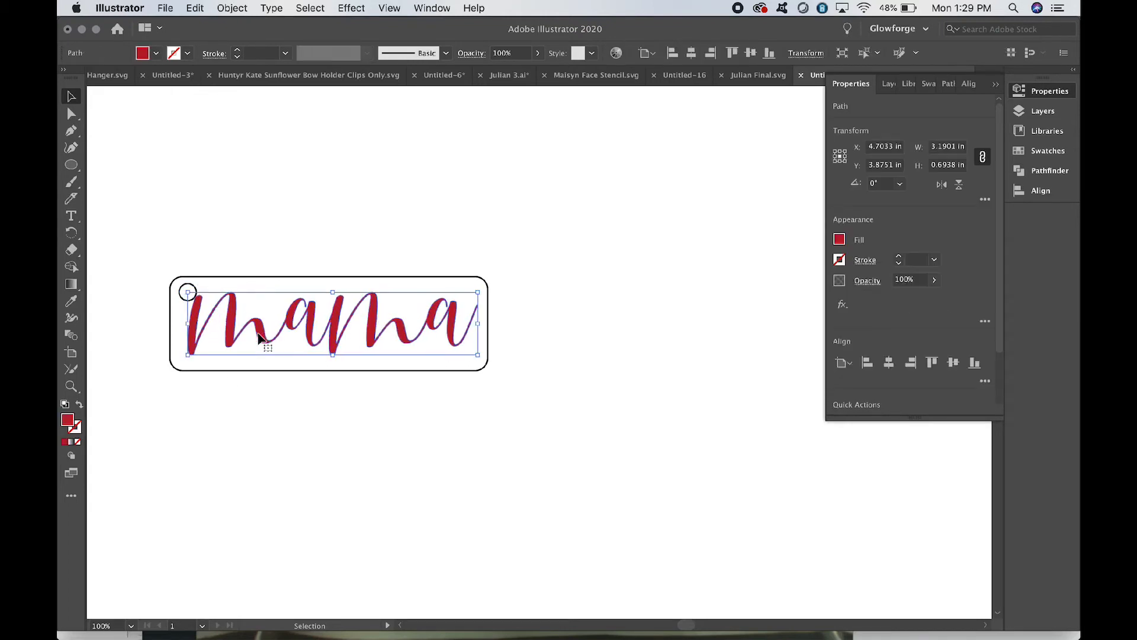
key(Right)
key(Right)
key(Right)
key(Right)
key(Right)
key(Right)
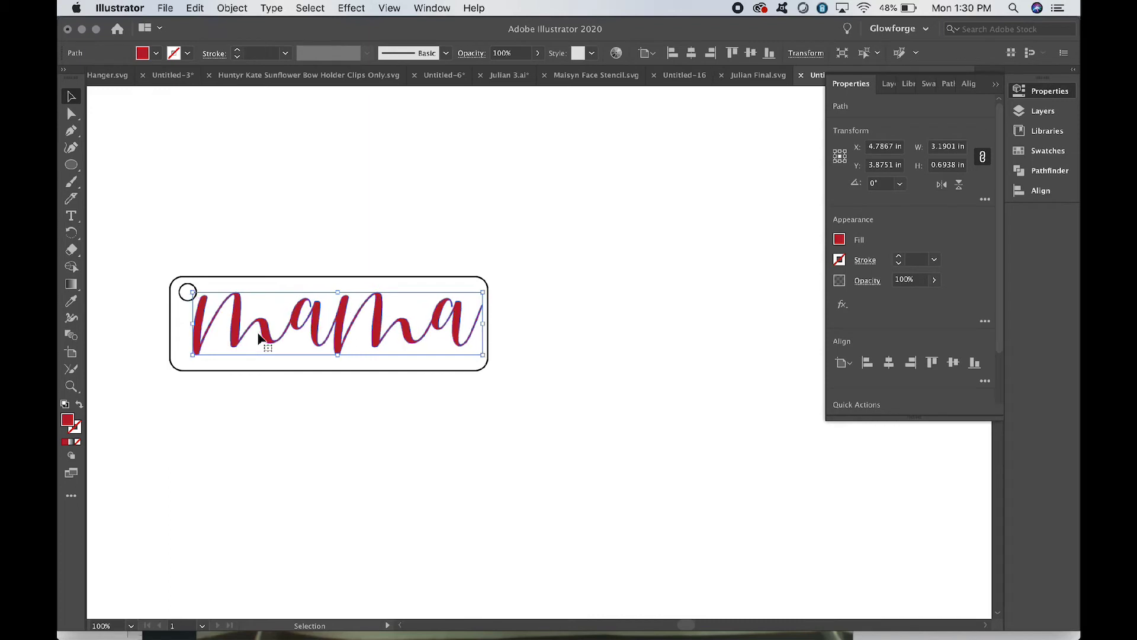
key(Right)
key(Down)
key(Down)
key(Down)
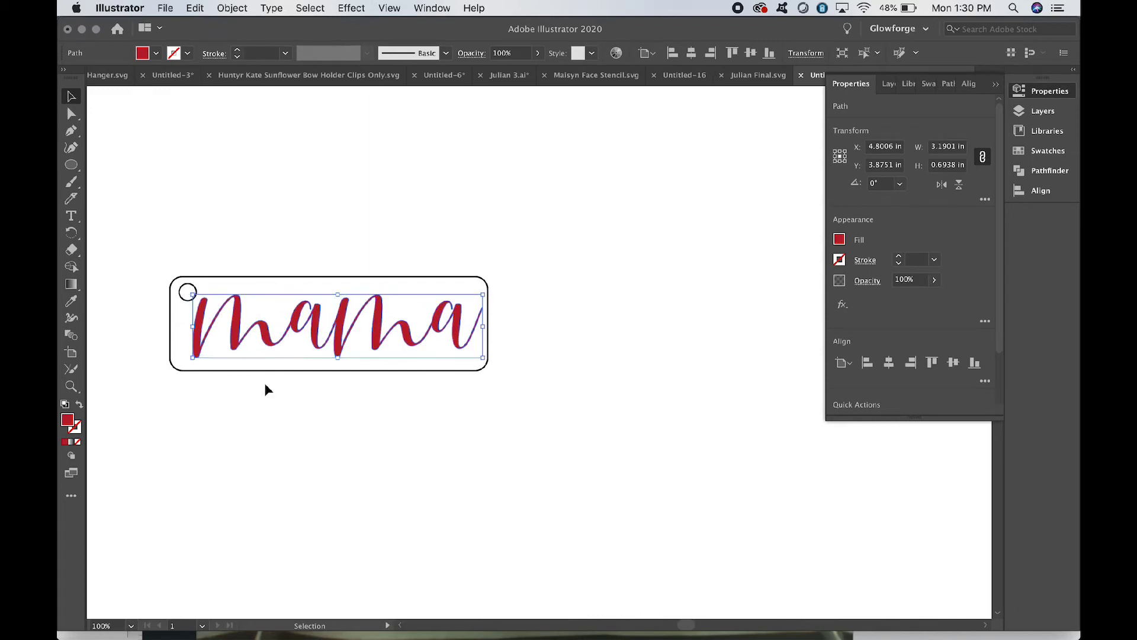
click(265, 389)
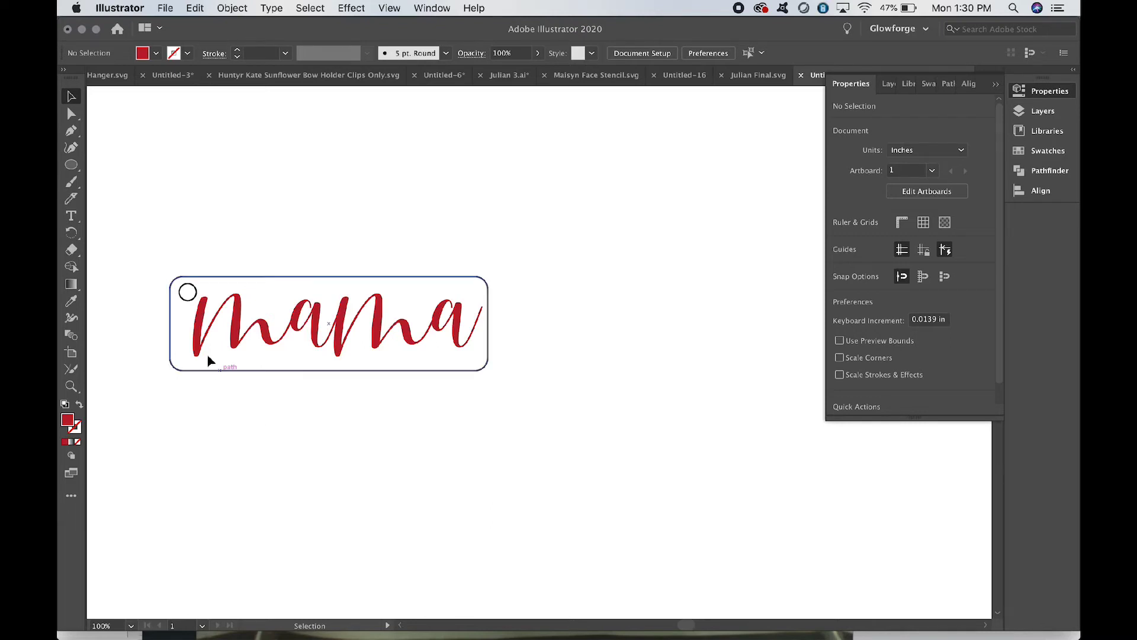
Step: Delete the frame and hole circle, leaving the 'mama' script selected
click(187, 303)
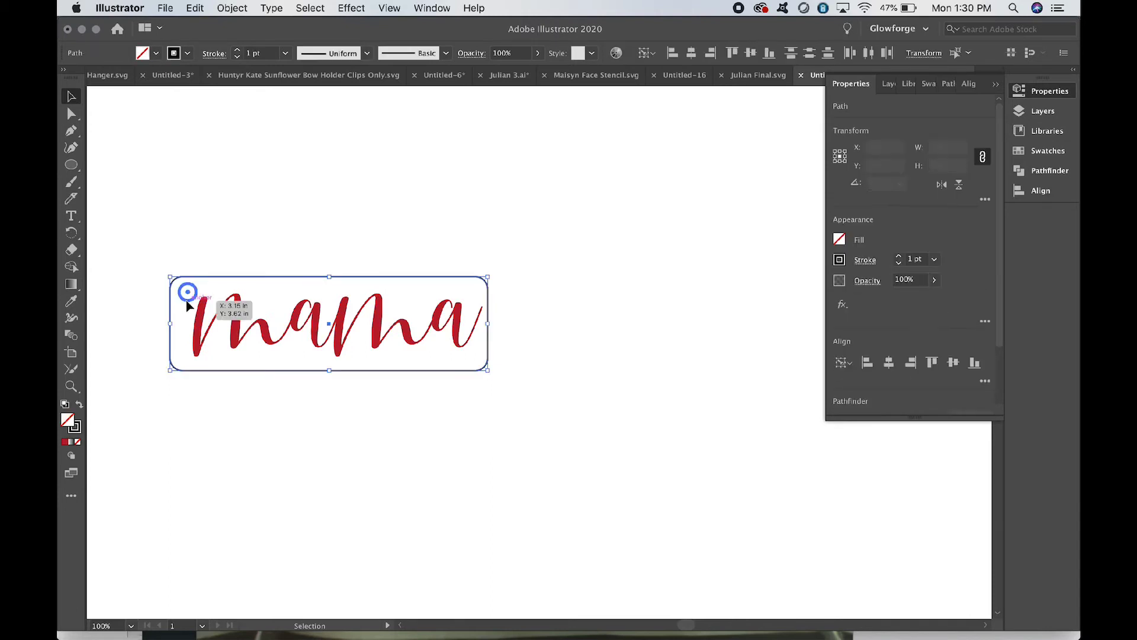
key(Delete)
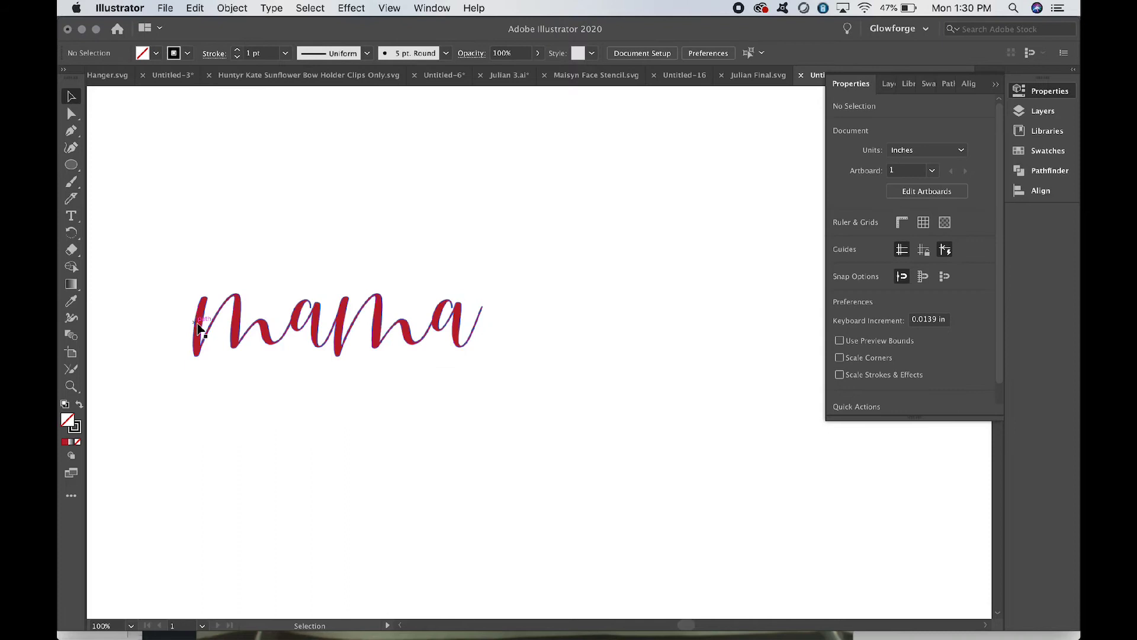
click(198, 328)
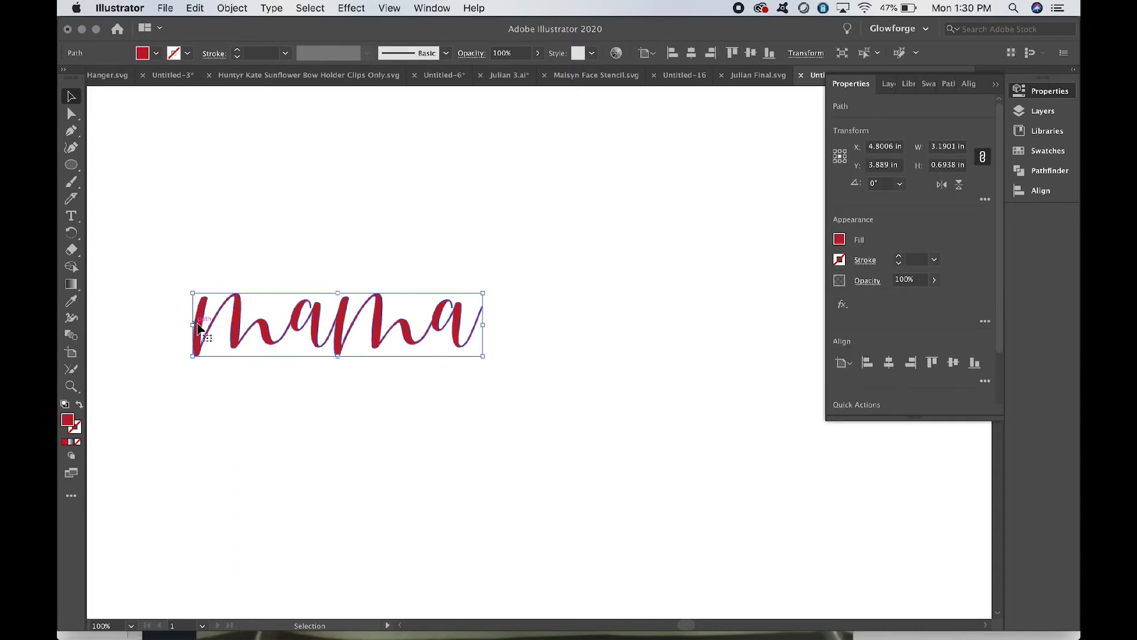
Step: Apply Object > Path > Offset Path with a 0.2 in offset
click(245, 8)
click(246, 8)
click(246, 8)
mouse_move(257, 326)
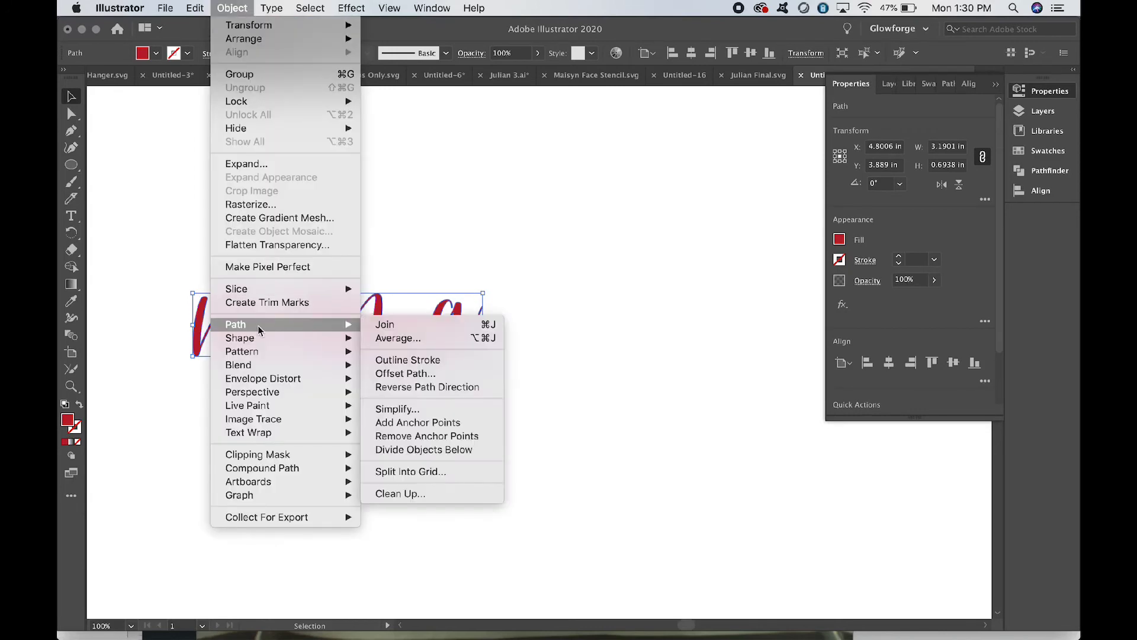
click(421, 374)
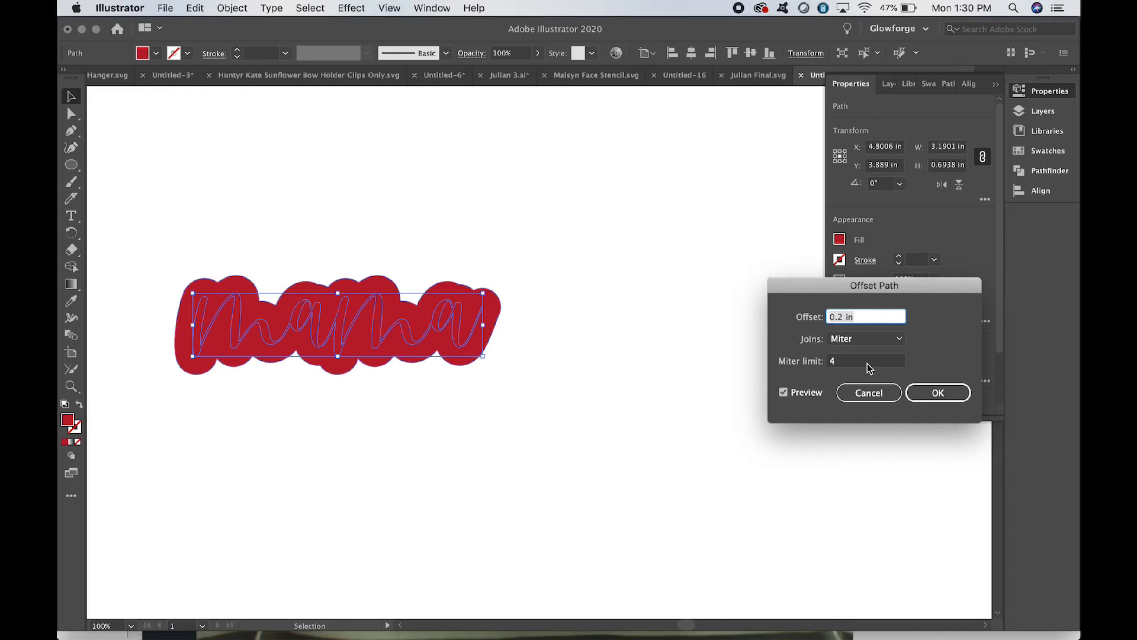
click(936, 392)
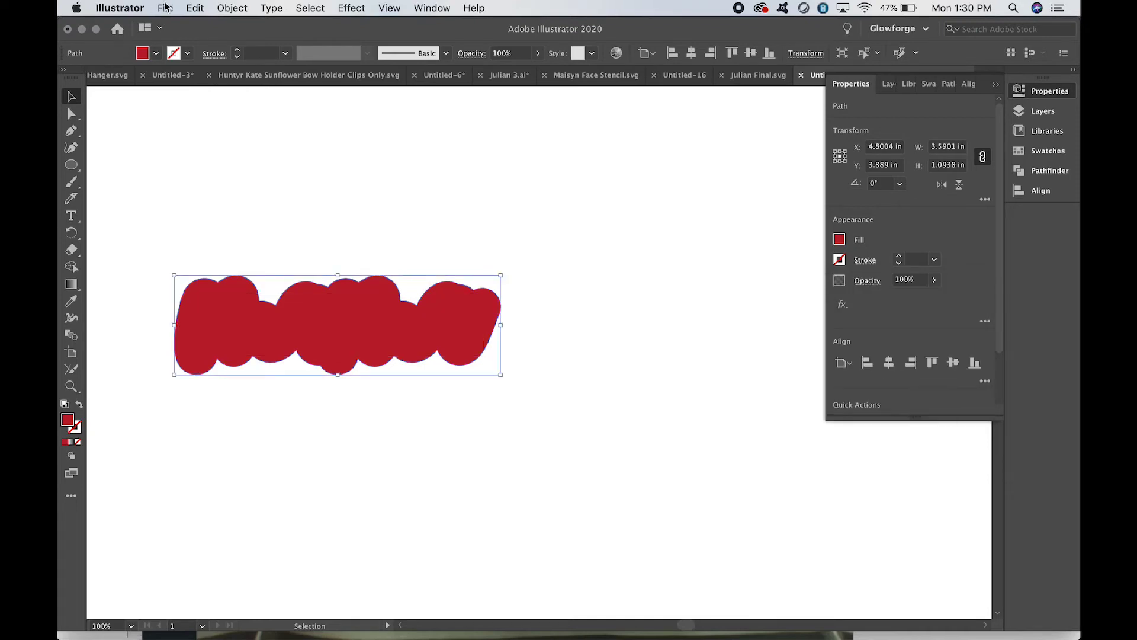
Step: Fill the offset shape black, then swap it to a 1 pt black stroke with no fill
click(156, 53)
click(97, 78)
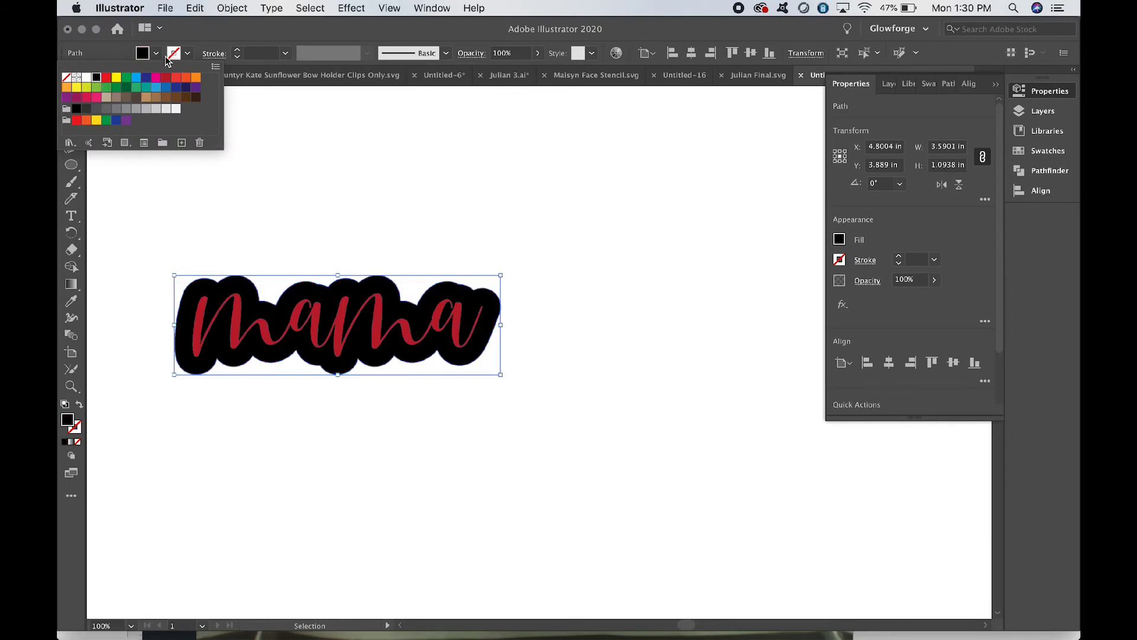
click(158, 54)
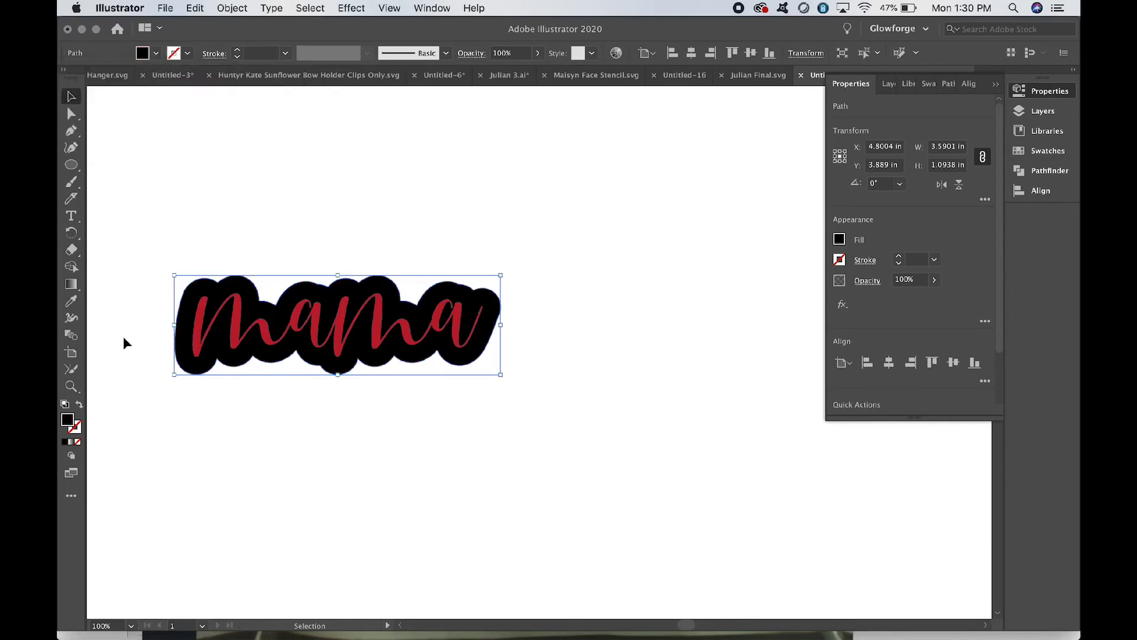
click(80, 403)
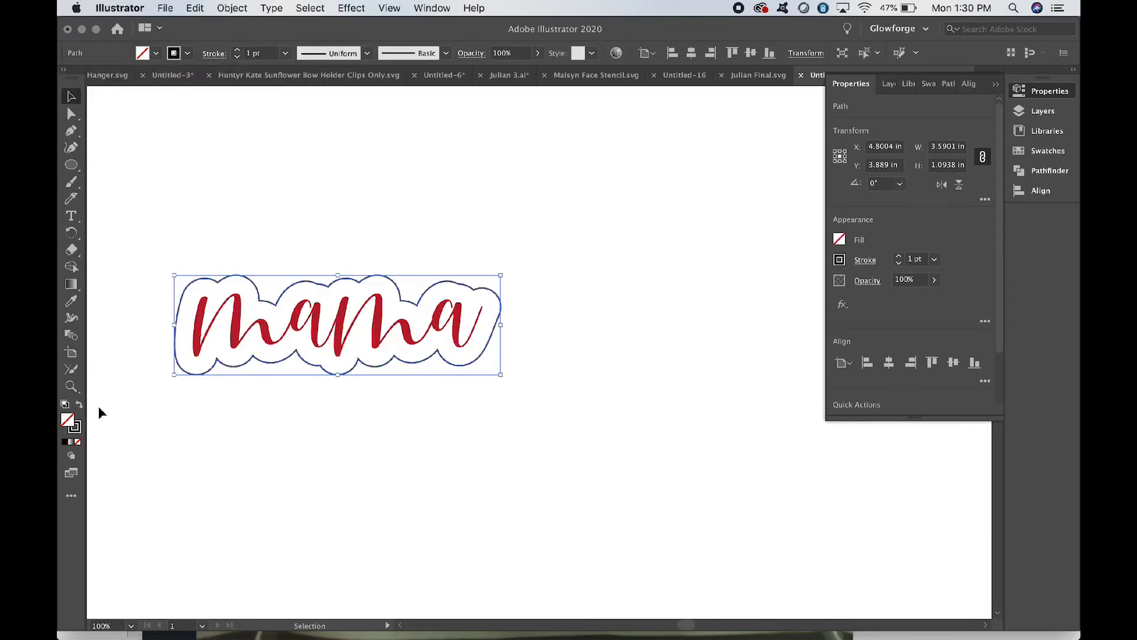
click(290, 450)
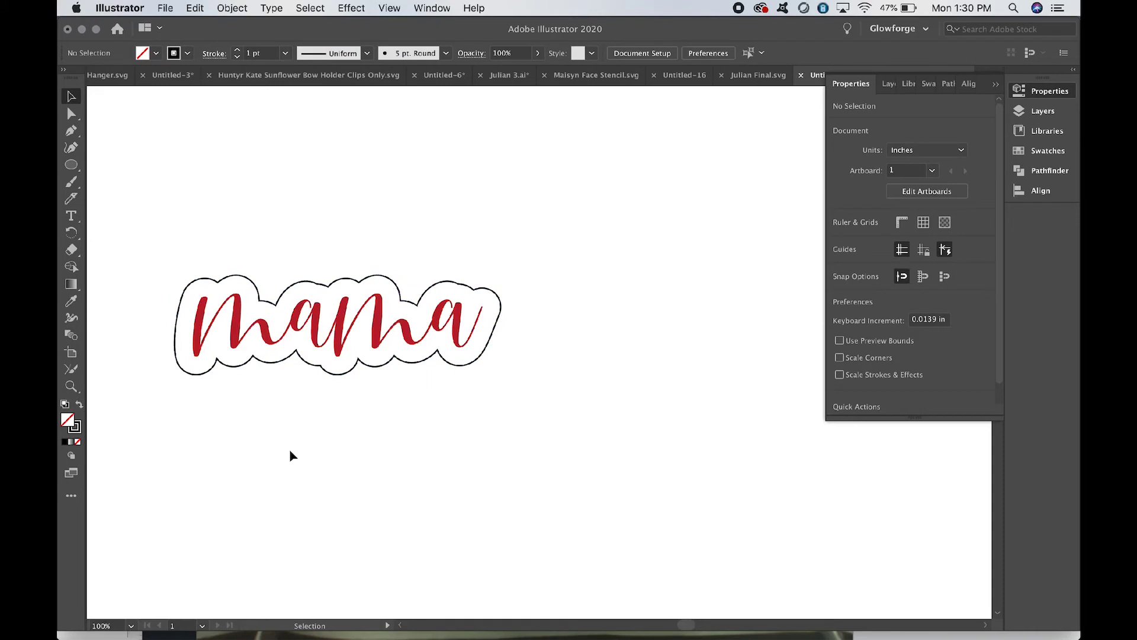
Step: Draw an ellipse above the mama outline and size it to a 0.2 × 0.2 in circle
click(70, 168)
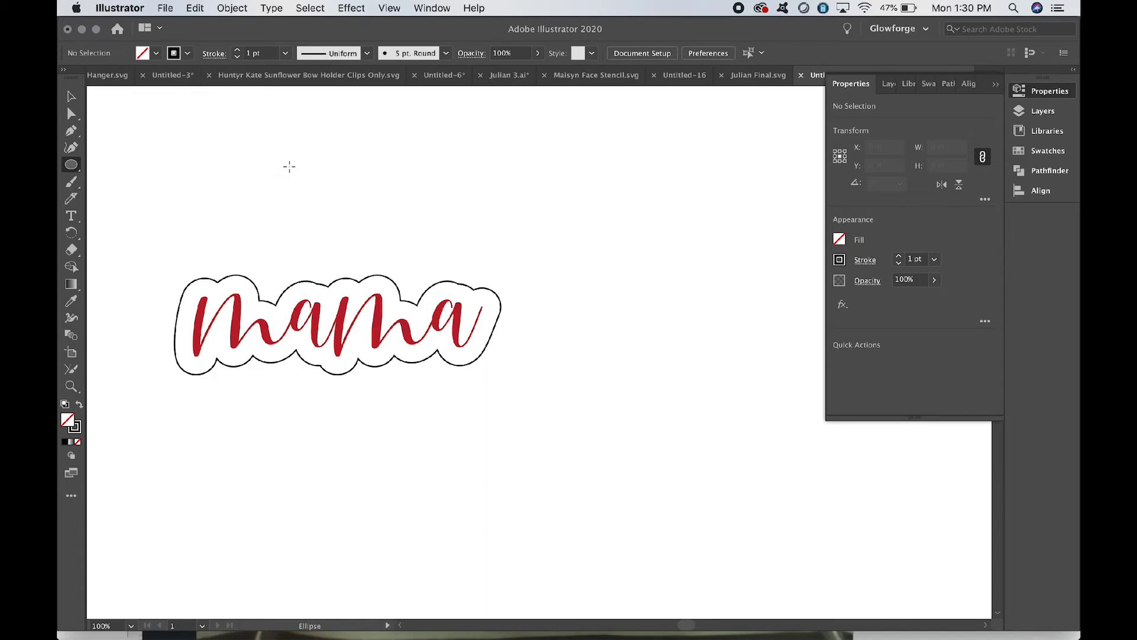
drag(264, 247, 316, 274)
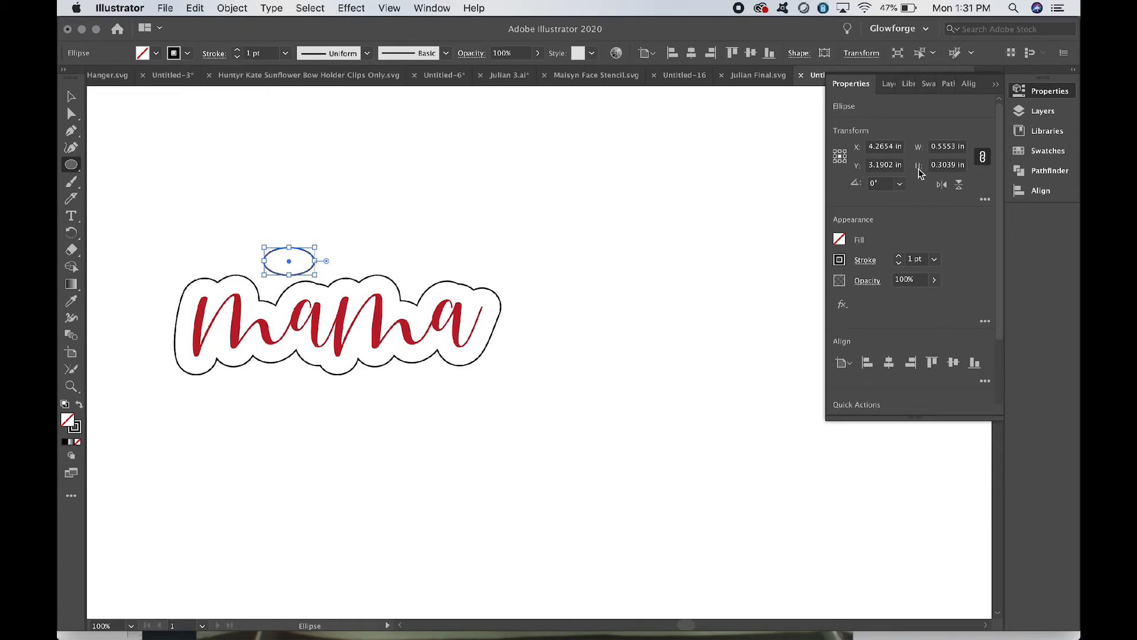
click(982, 160)
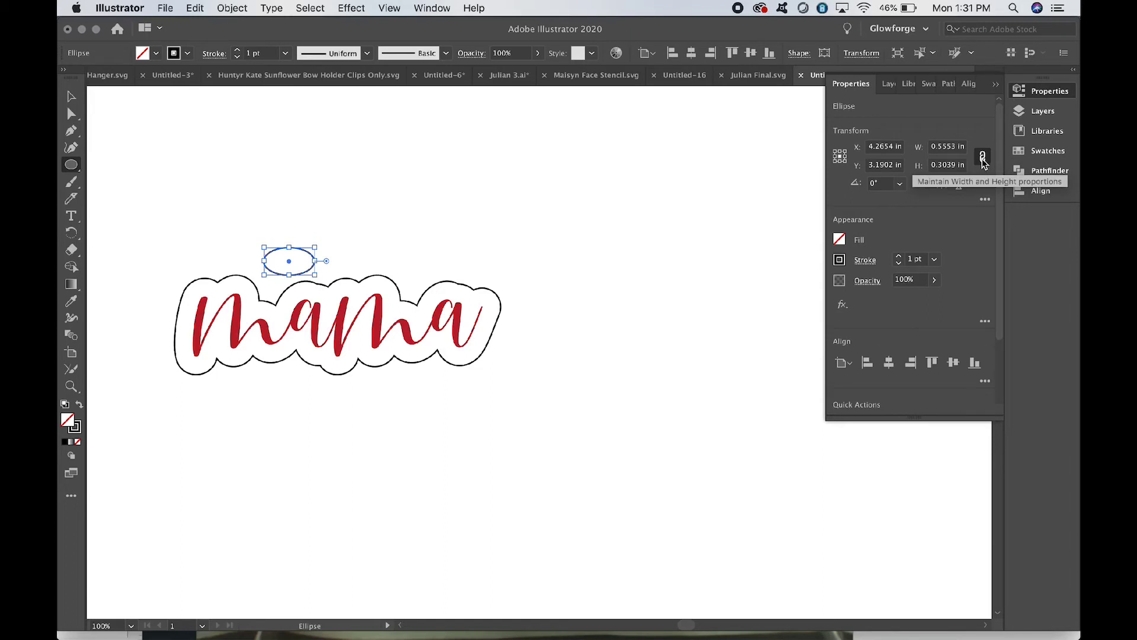
click(982, 159)
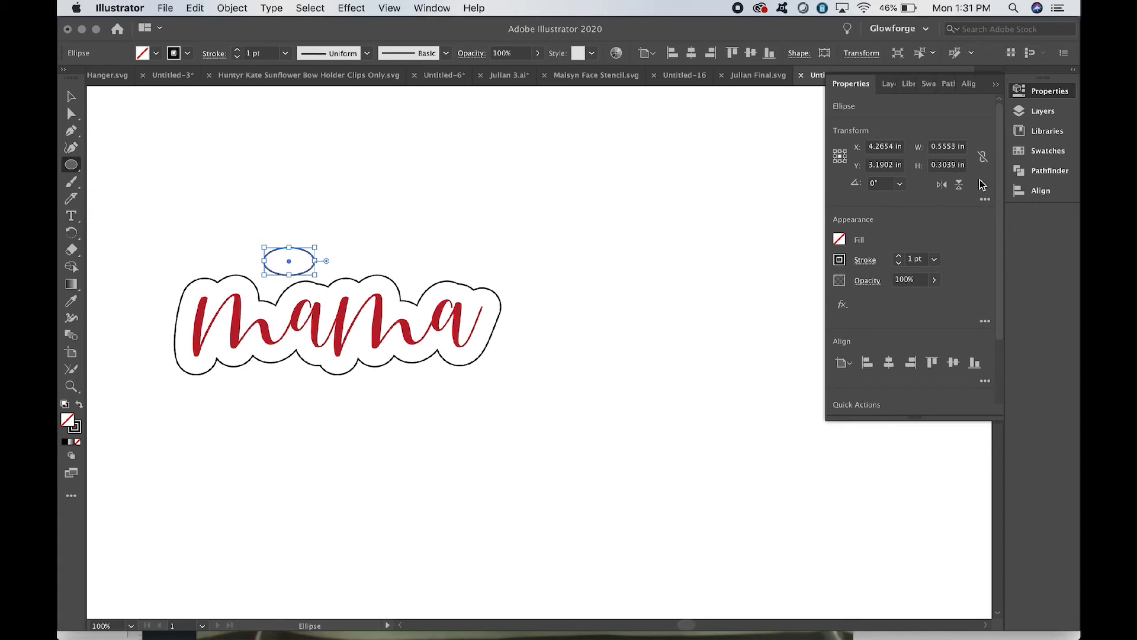
click(941, 152)
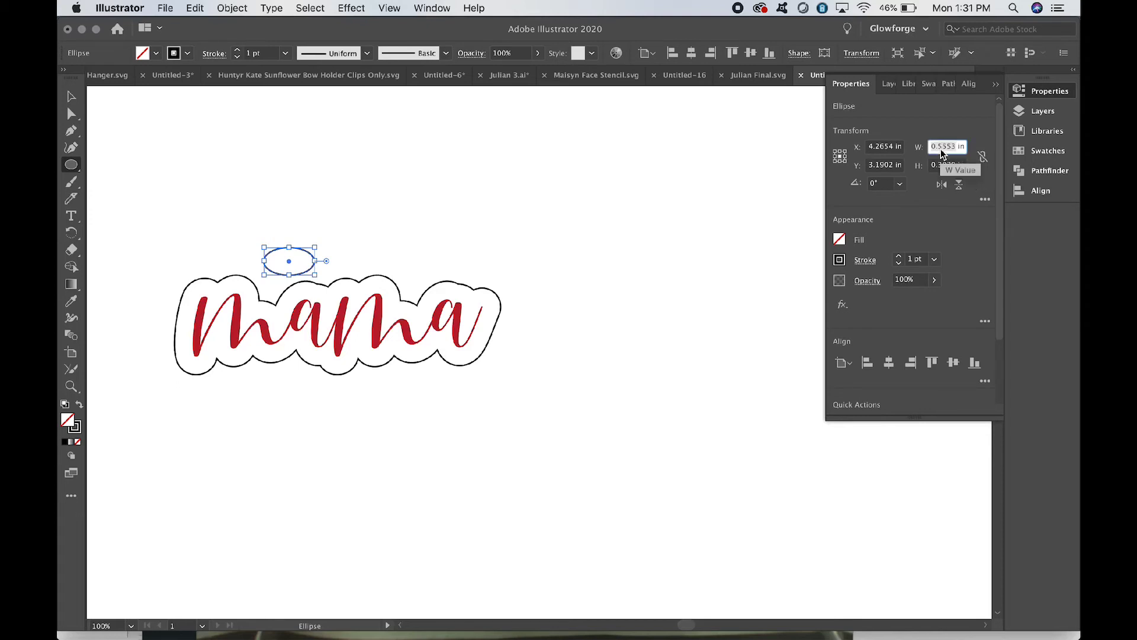
text(0.2)
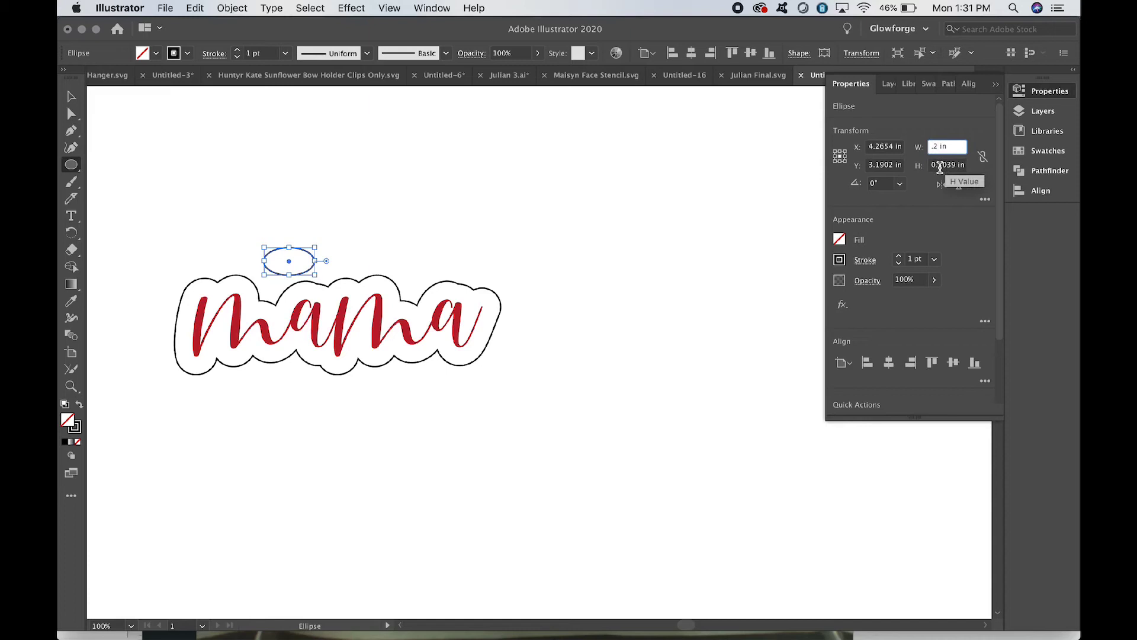
click(939, 167)
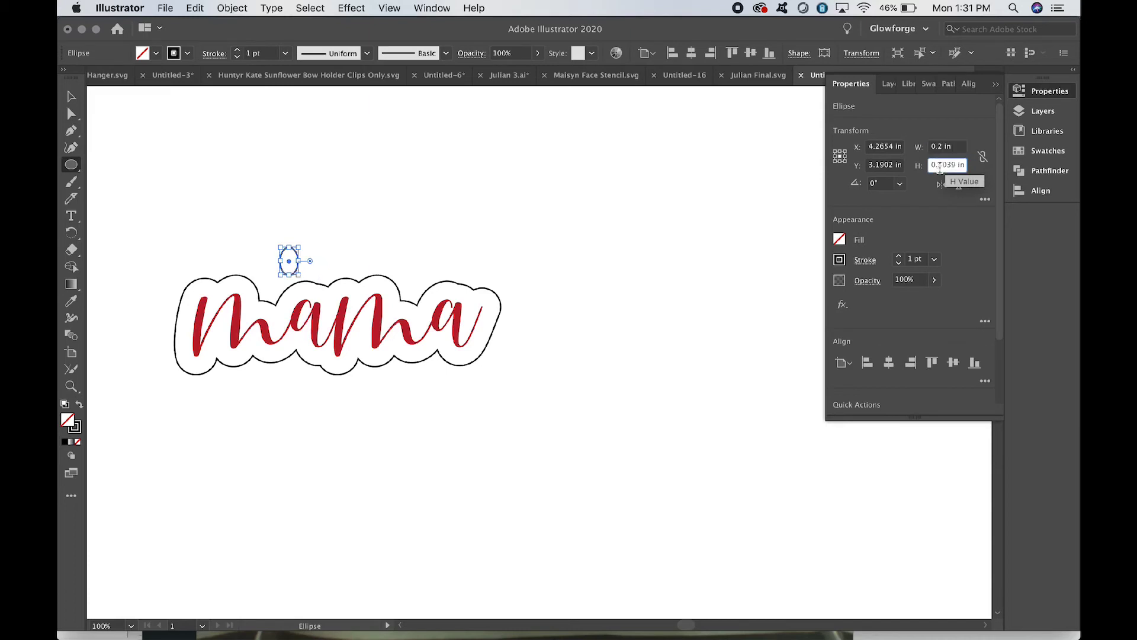
text(3)
triple_click(947, 166)
text(.2)
key(Return)
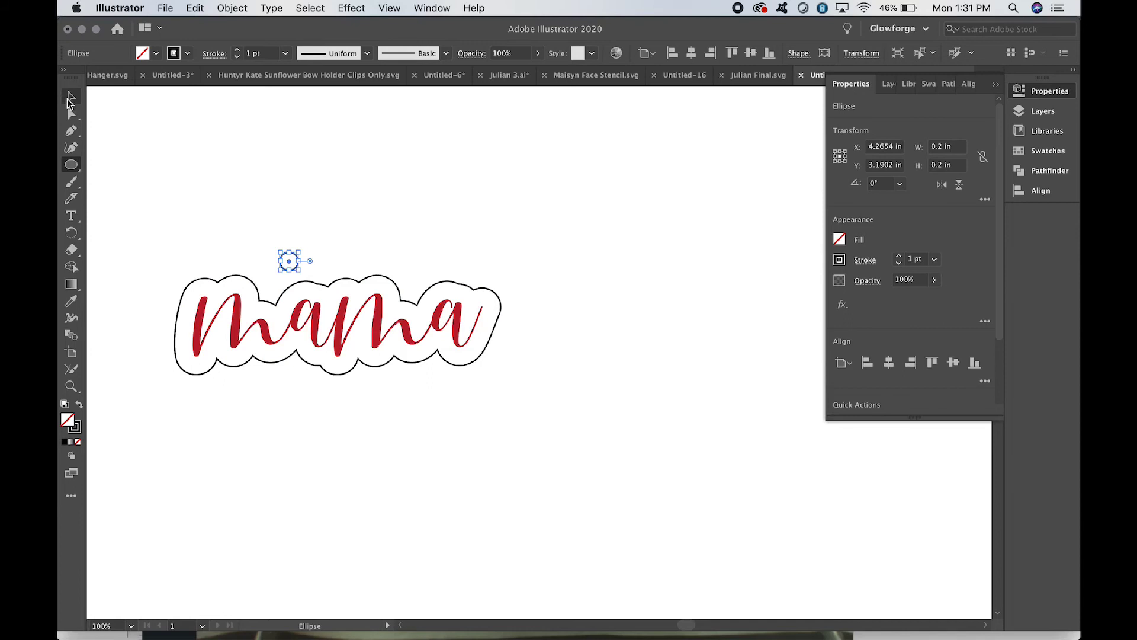
Step: Move the small circle onto the left edge of the 'mama' outline, at X 3.0397 in
click(70, 99)
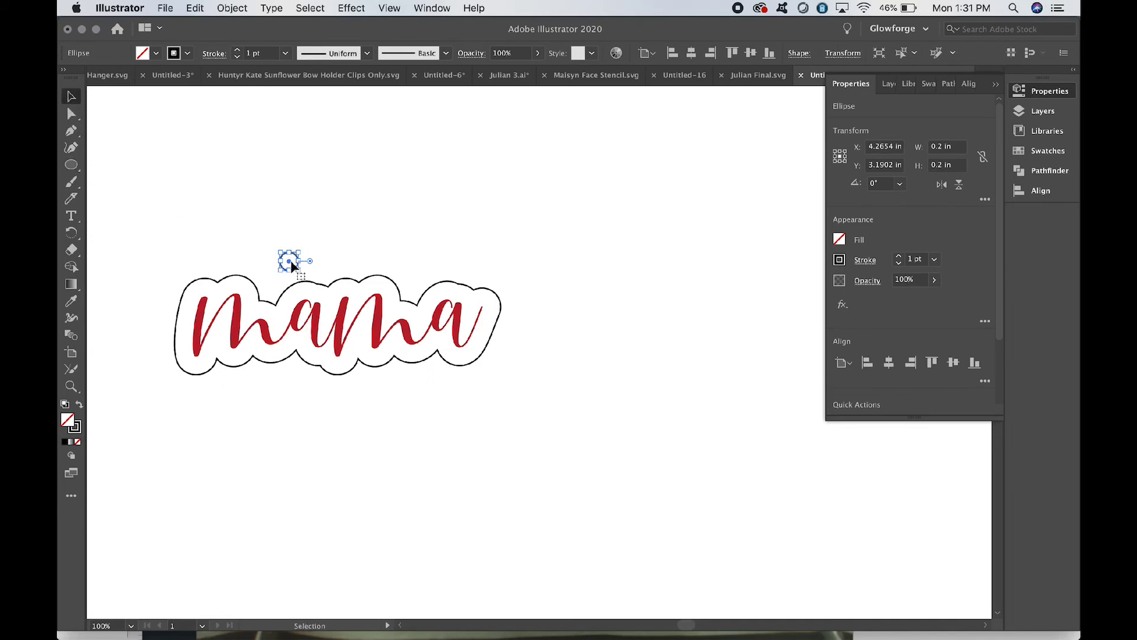
drag(292, 266, 195, 325)
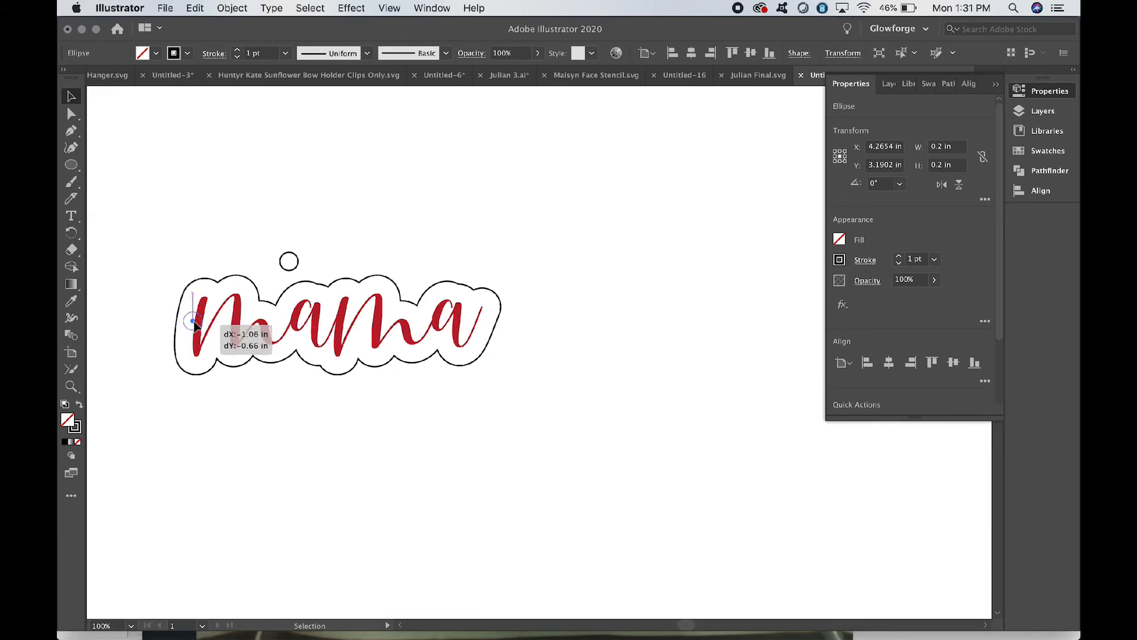
drag(195, 325, 196, 326)
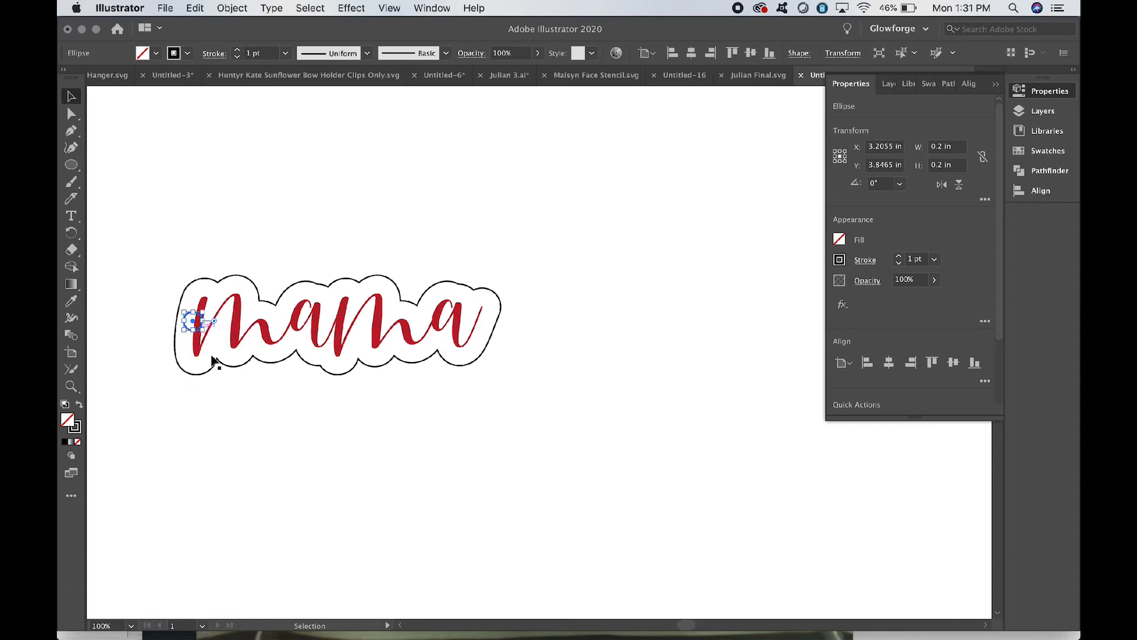
click(242, 427)
click(240, 339)
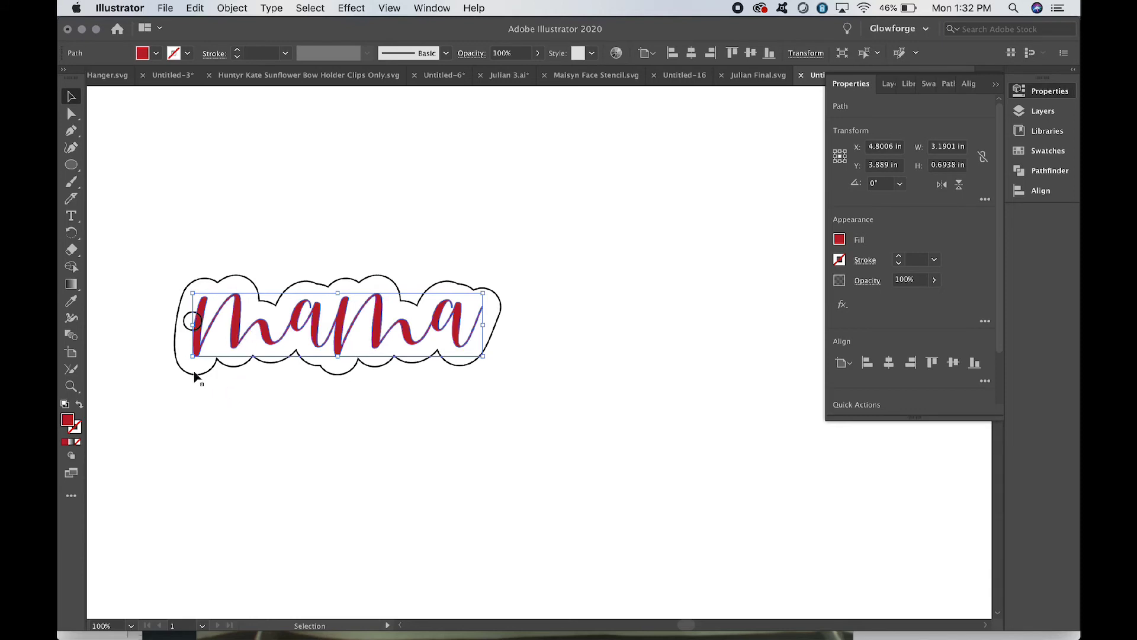
click(187, 392)
drag(183, 329, 169, 323)
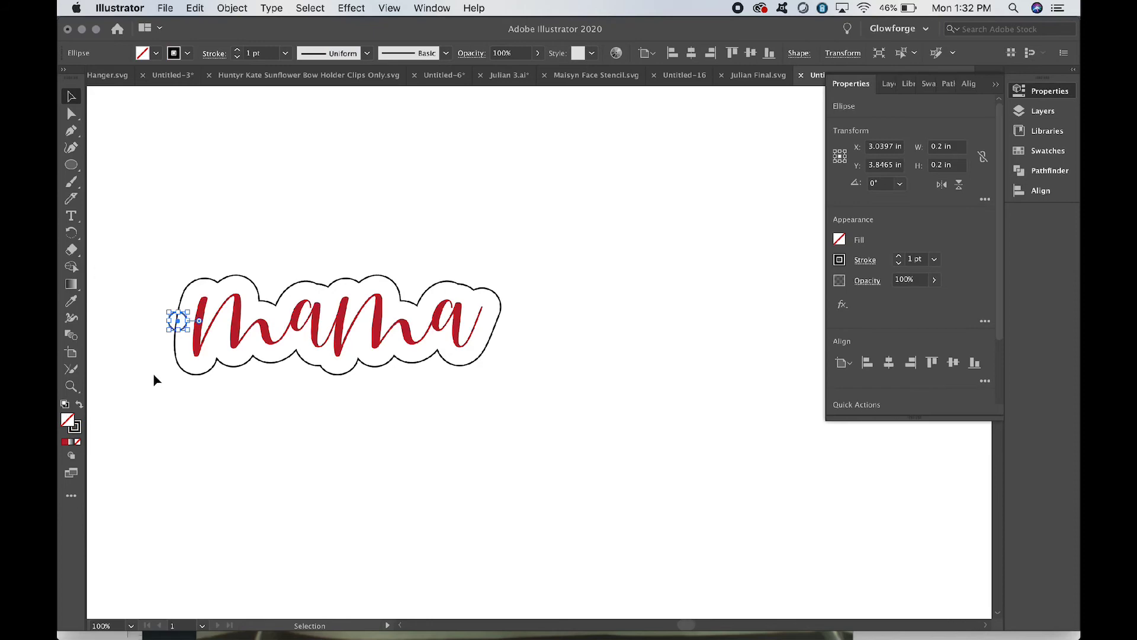
Step: Apply a 0.1 in Offset Path to the circle to create a ring around it
click(232, 7)
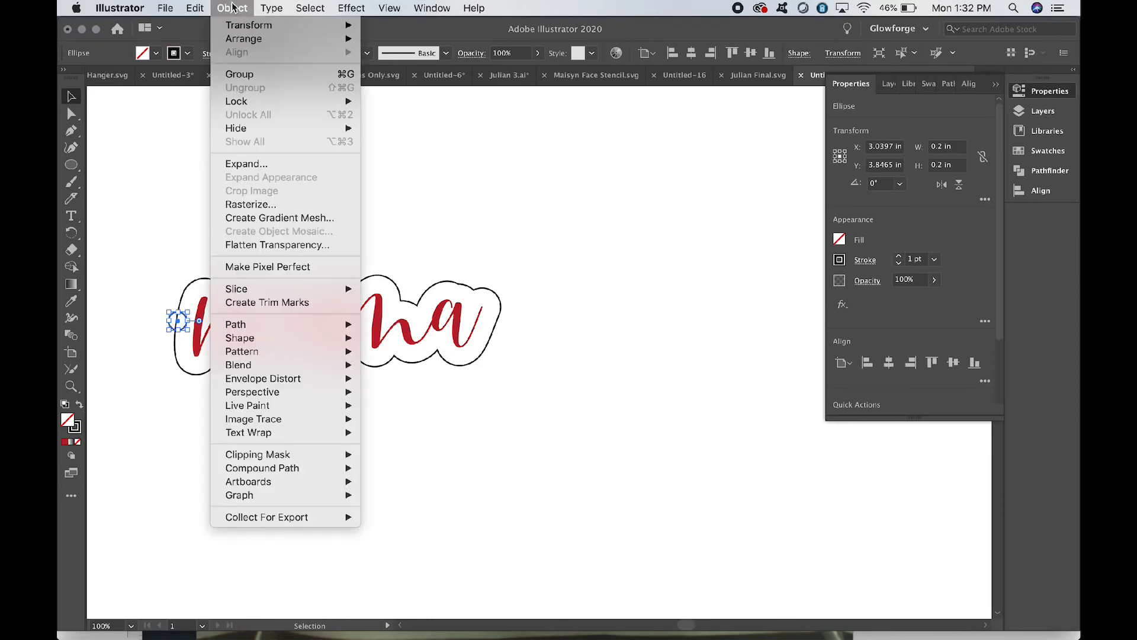
mouse_move(322, 328)
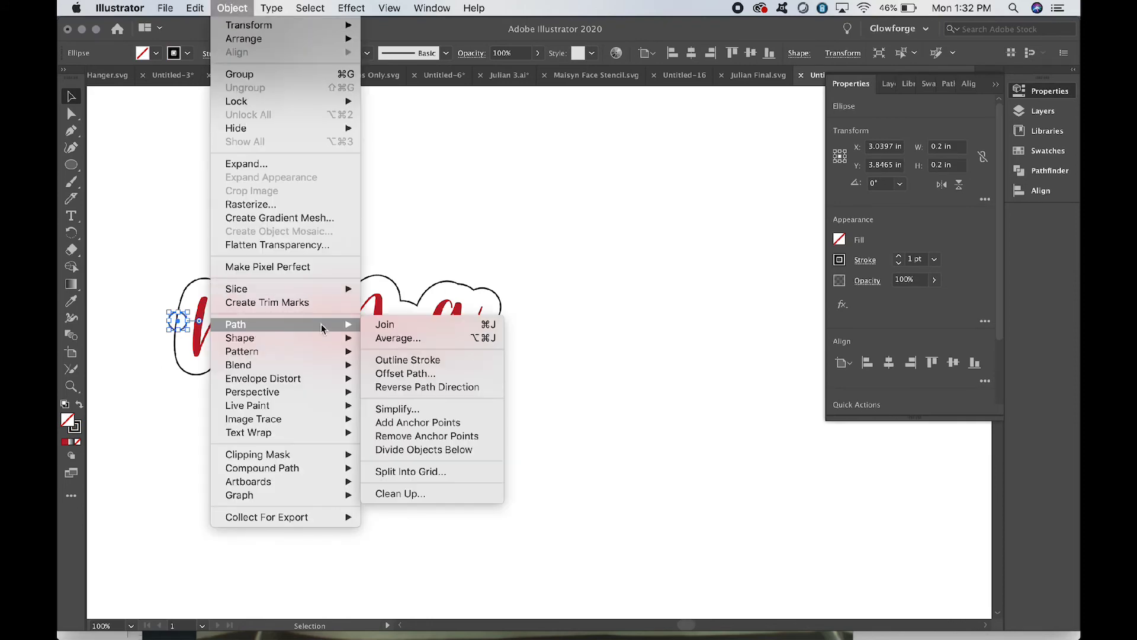
click(406, 373)
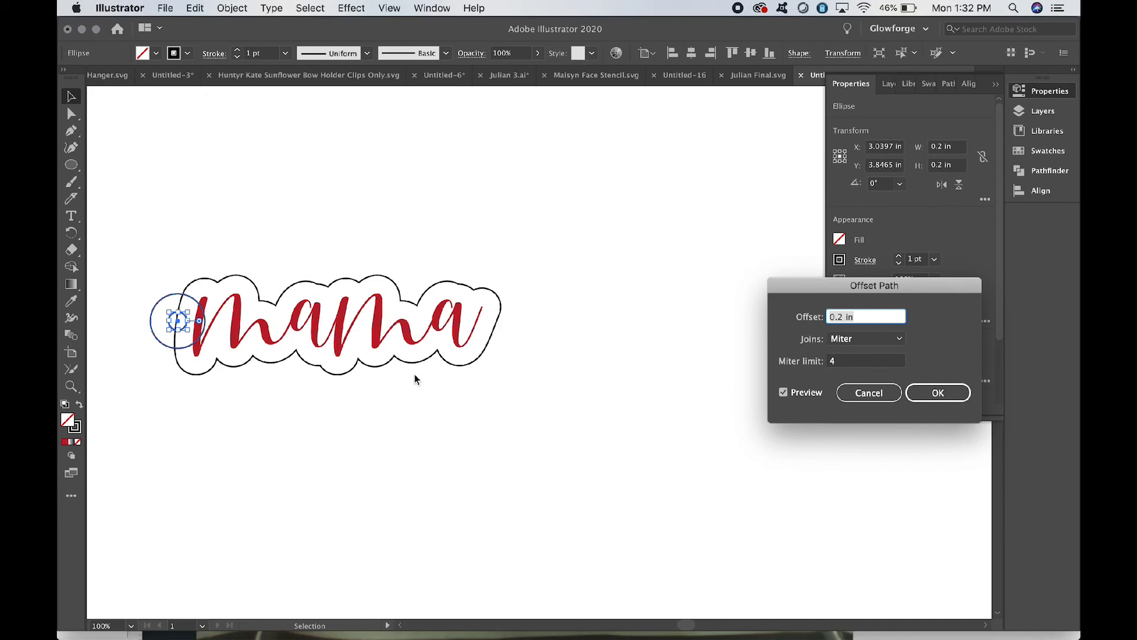
click(839, 319)
key(BackSpace)
text(1)
click(866, 363)
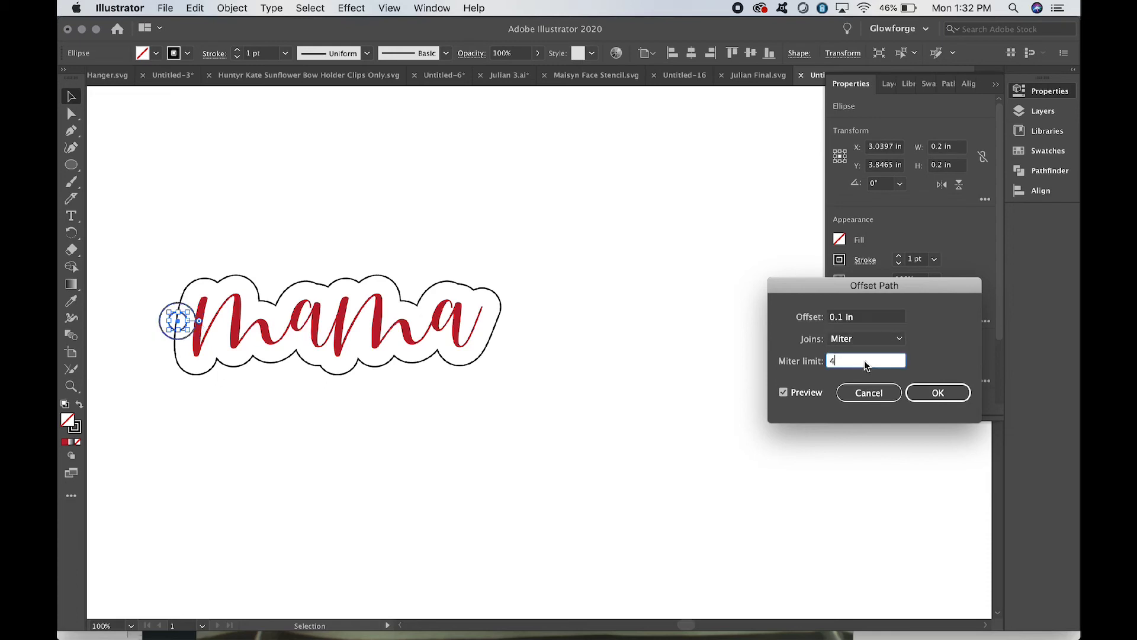
click(938, 392)
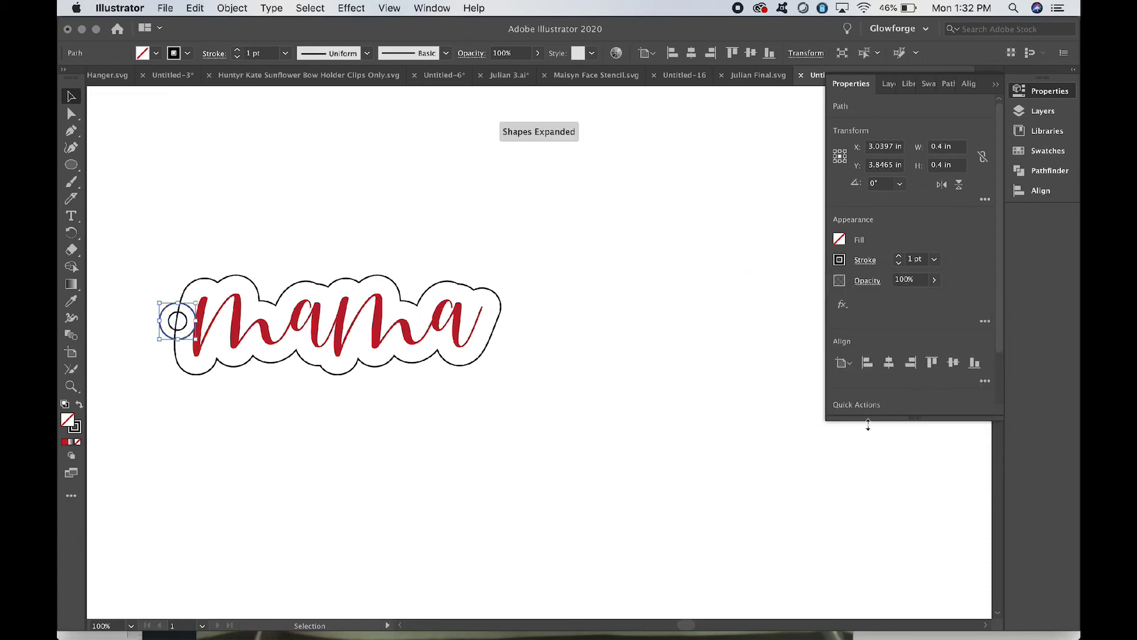
Step: Fill both the big mama outline and the key-ring circle with solid black
click(196, 377)
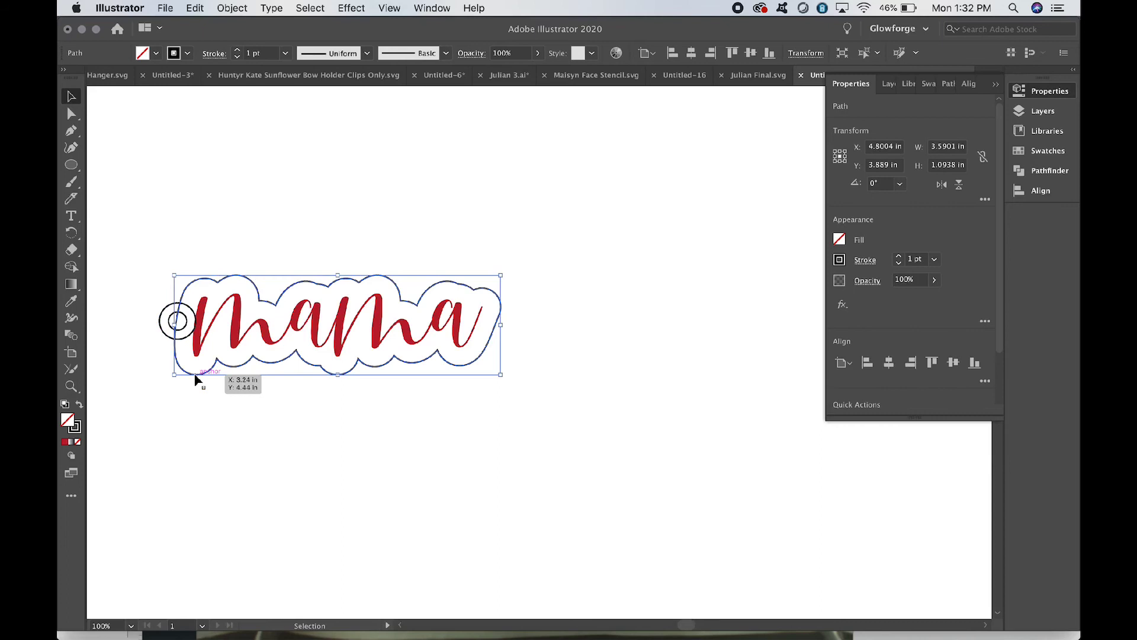
click(80, 405)
click(140, 389)
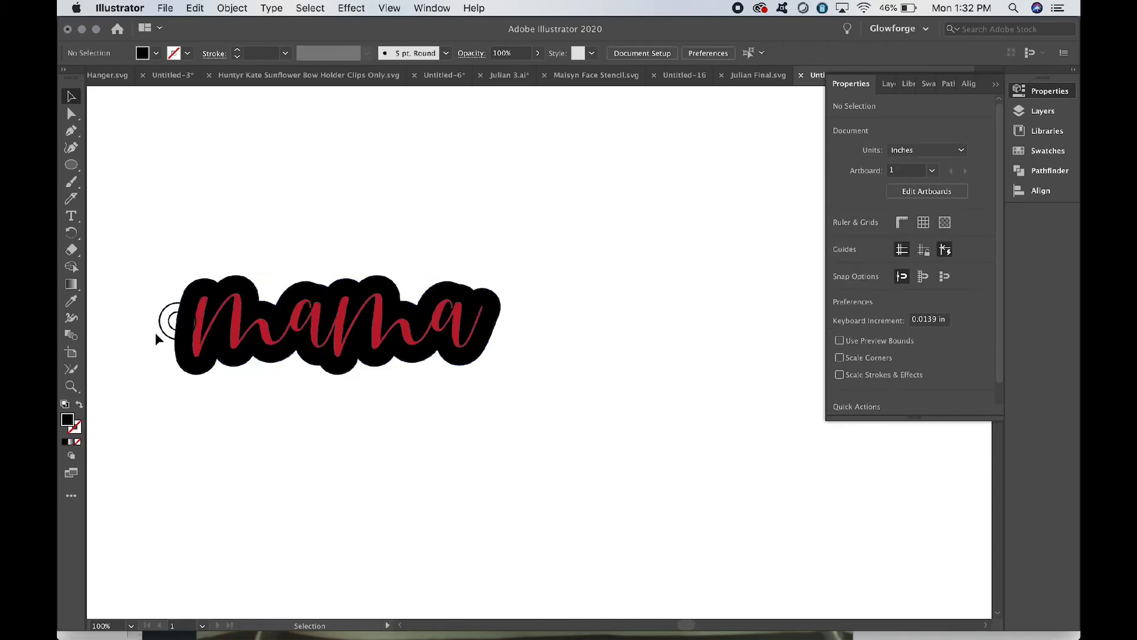
click(159, 332)
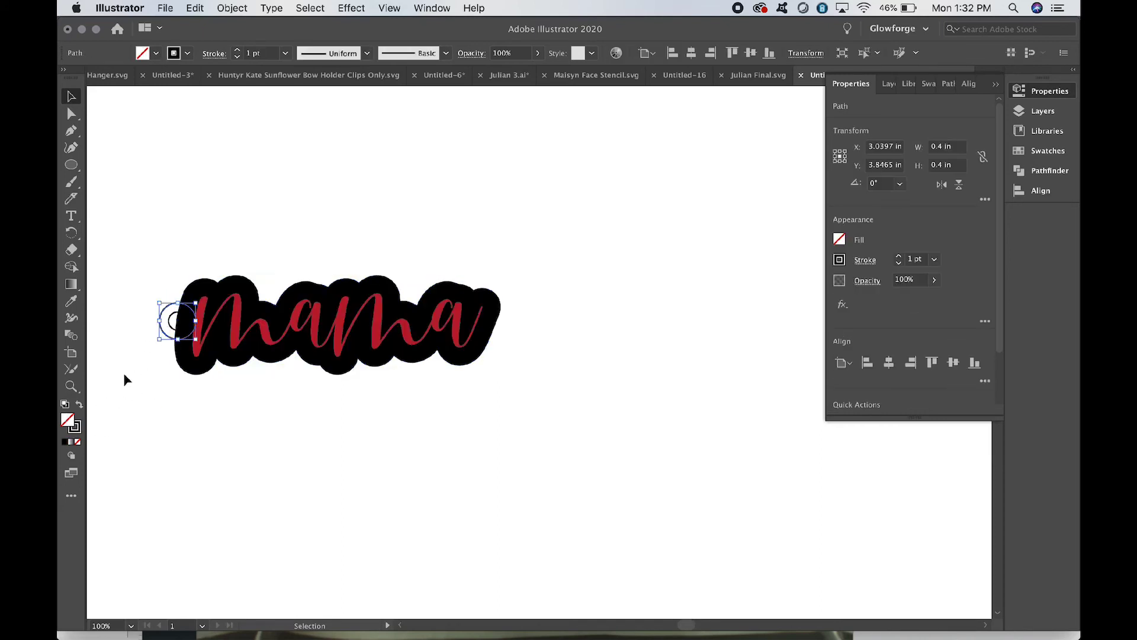
click(80, 405)
click(137, 414)
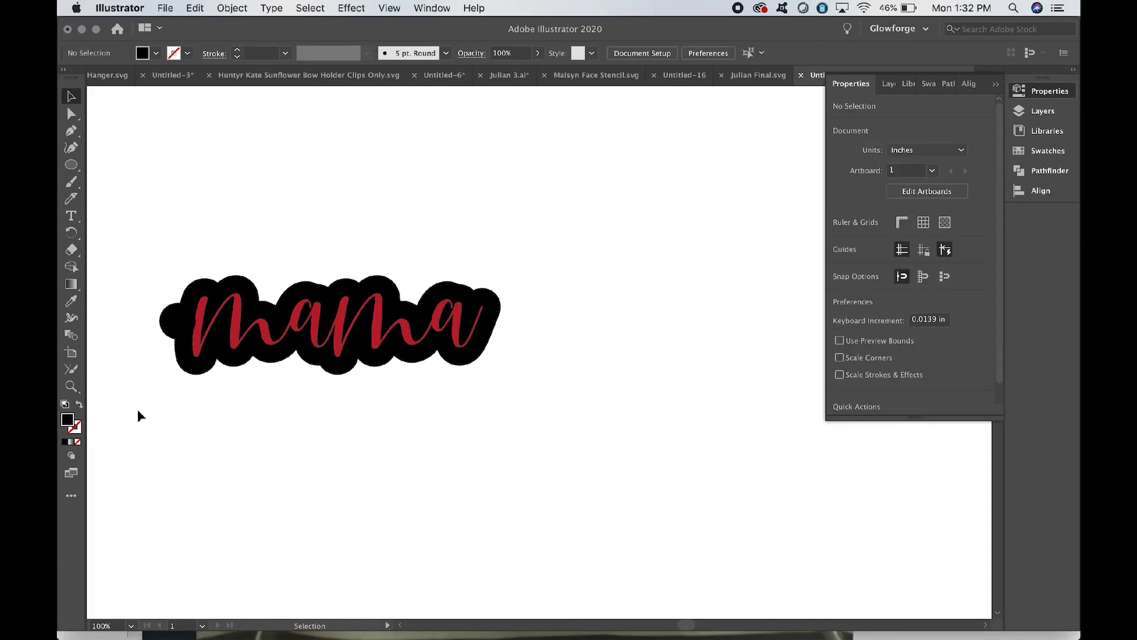
click(190, 373)
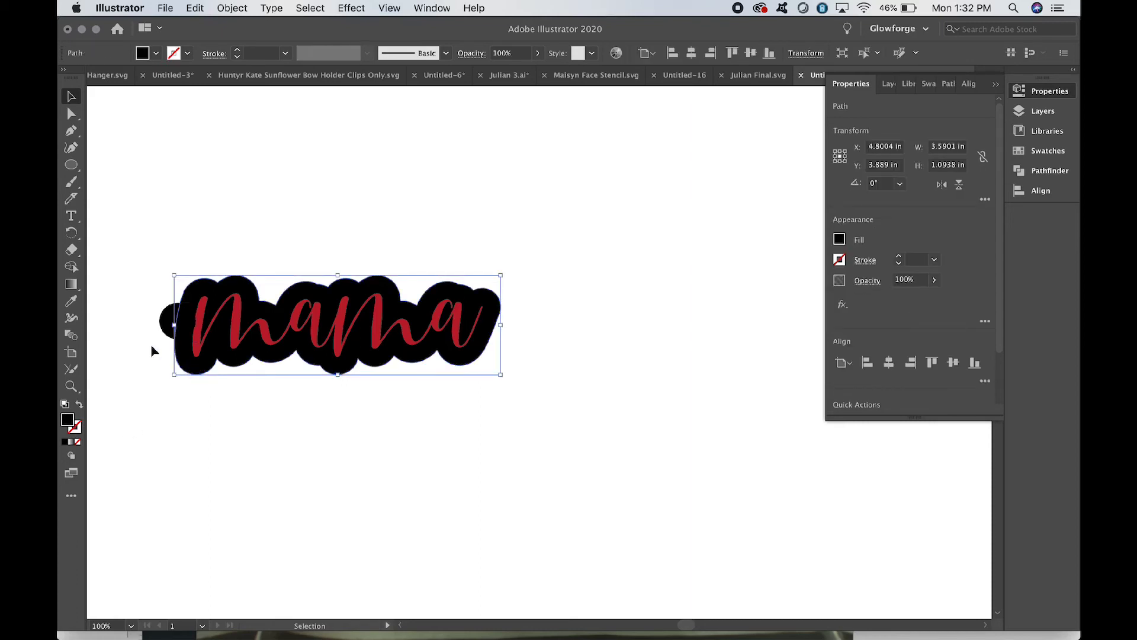
click(163, 328)
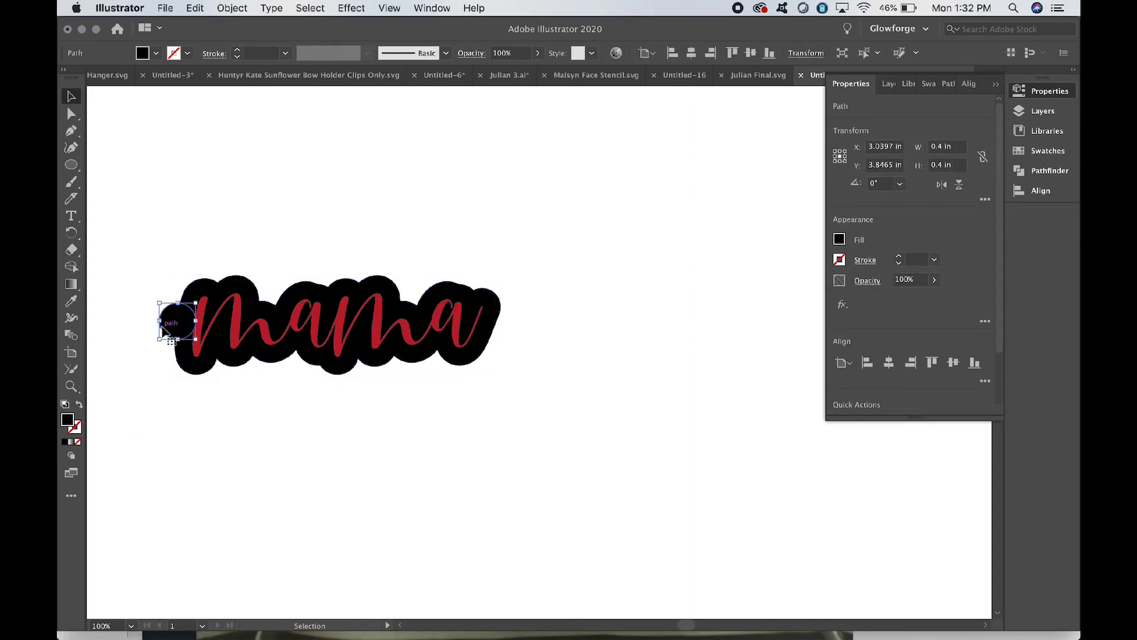
click(178, 389)
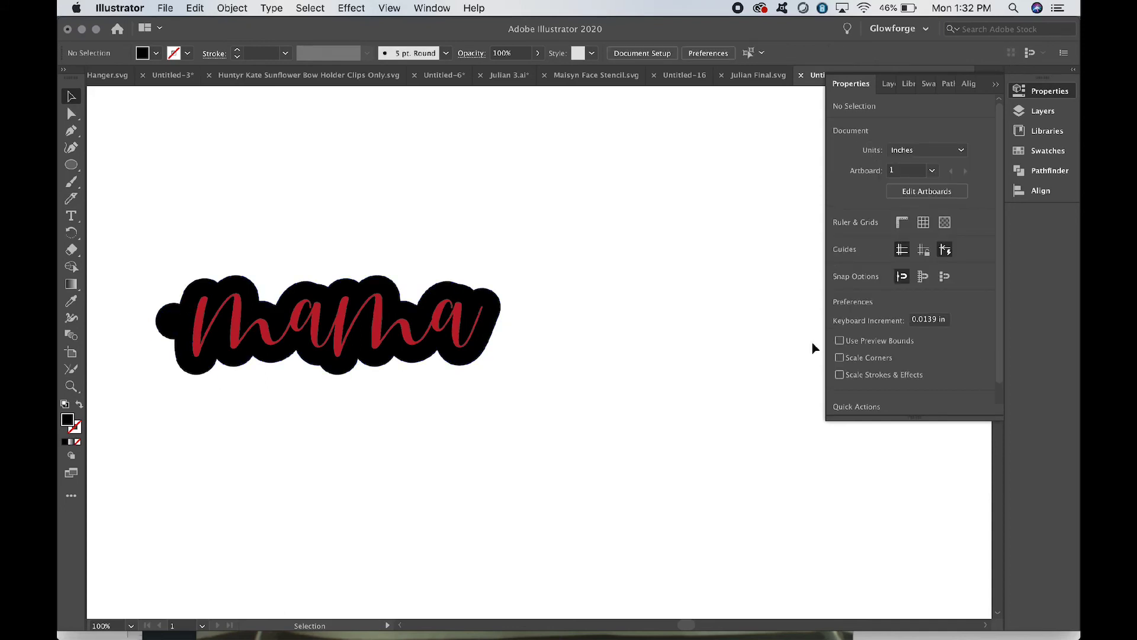
Step: In Layers, select both the small black circle and the black outline path
click(1046, 114)
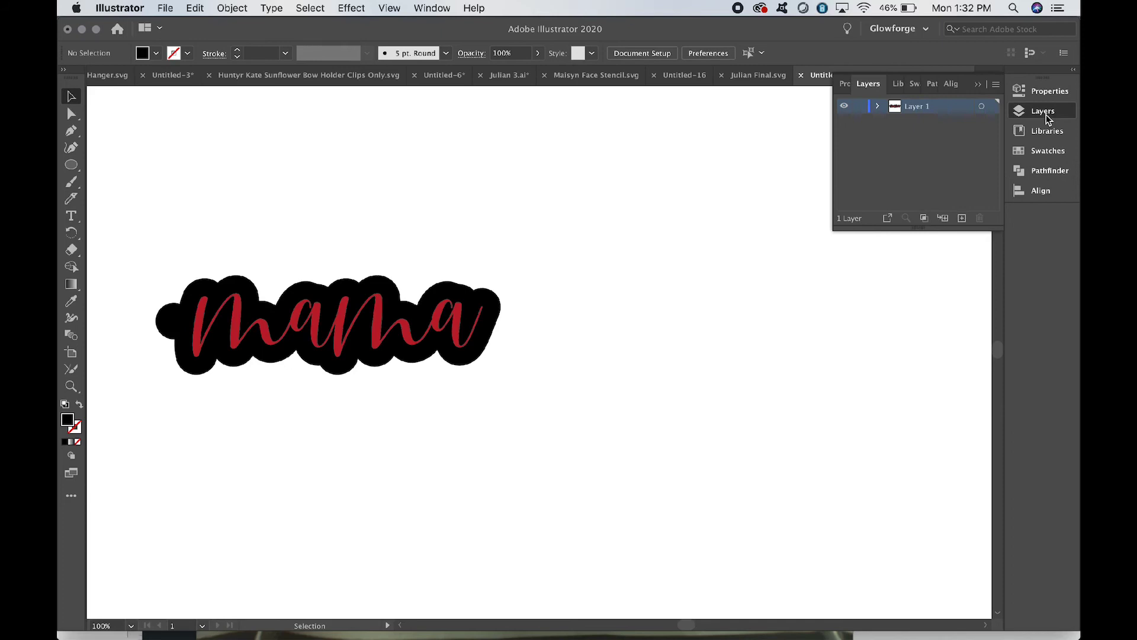
click(877, 107)
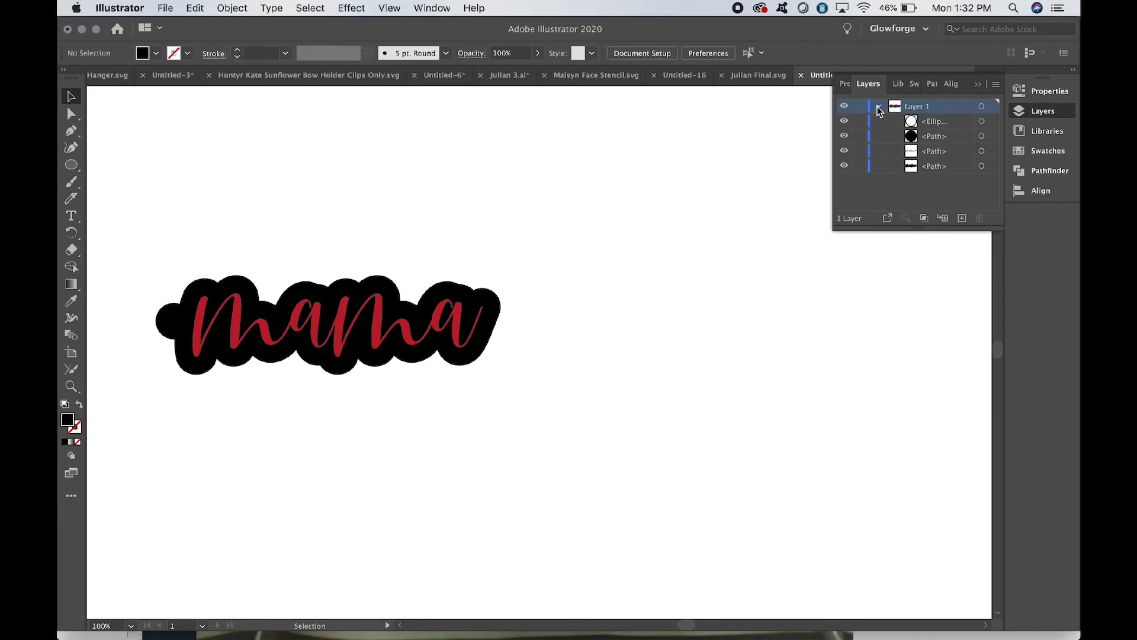
click(993, 140)
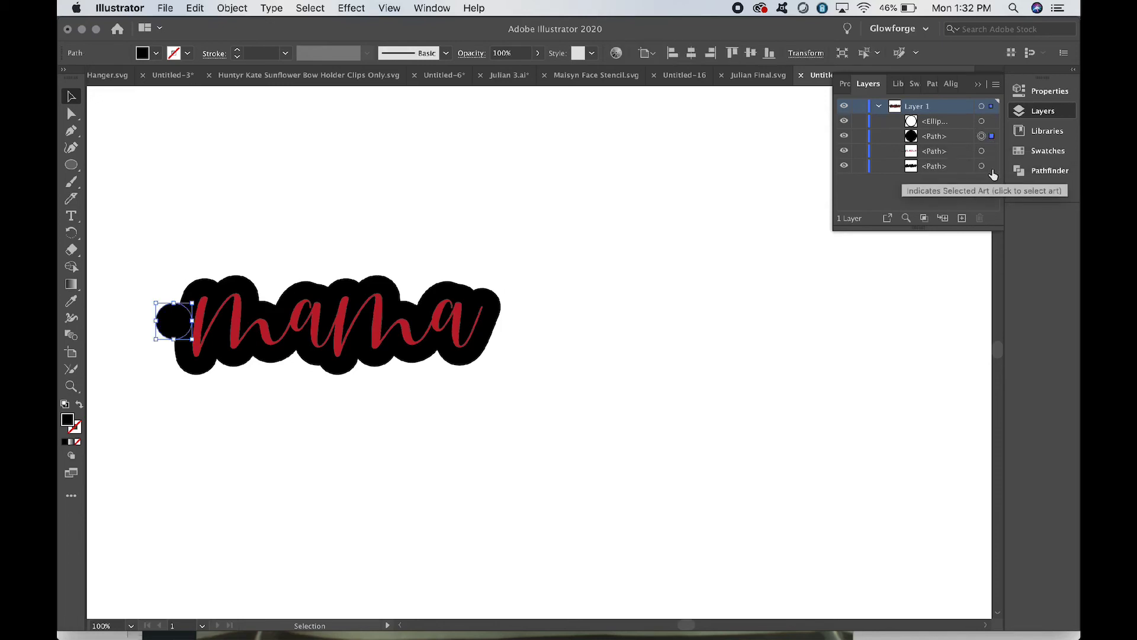
key(a)
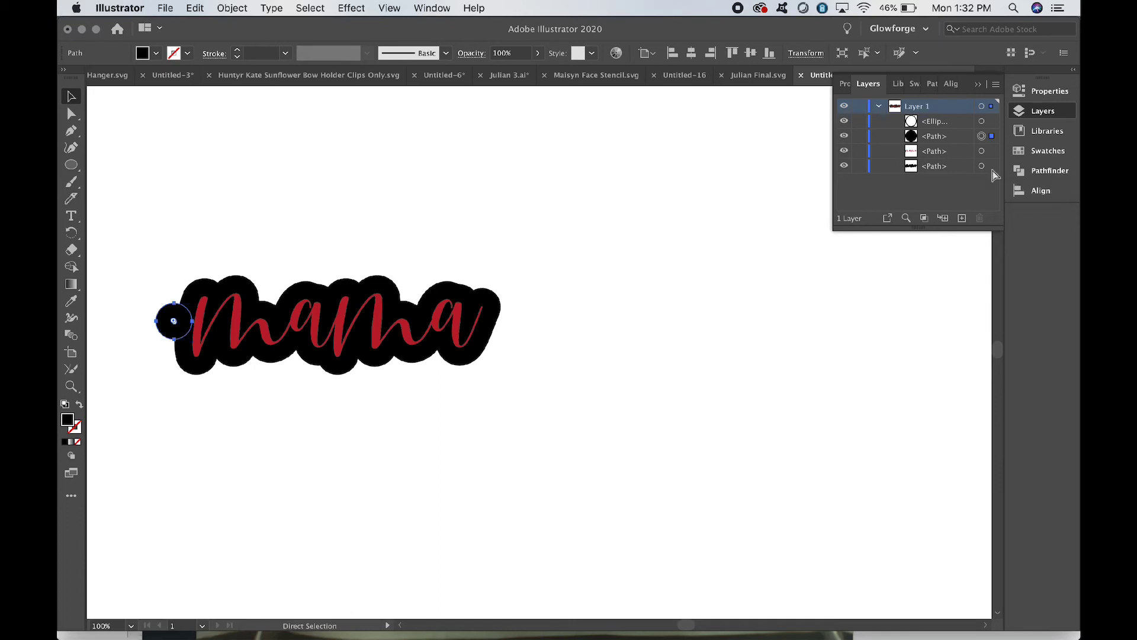
click(992, 167)
key(v)
click(990, 136)
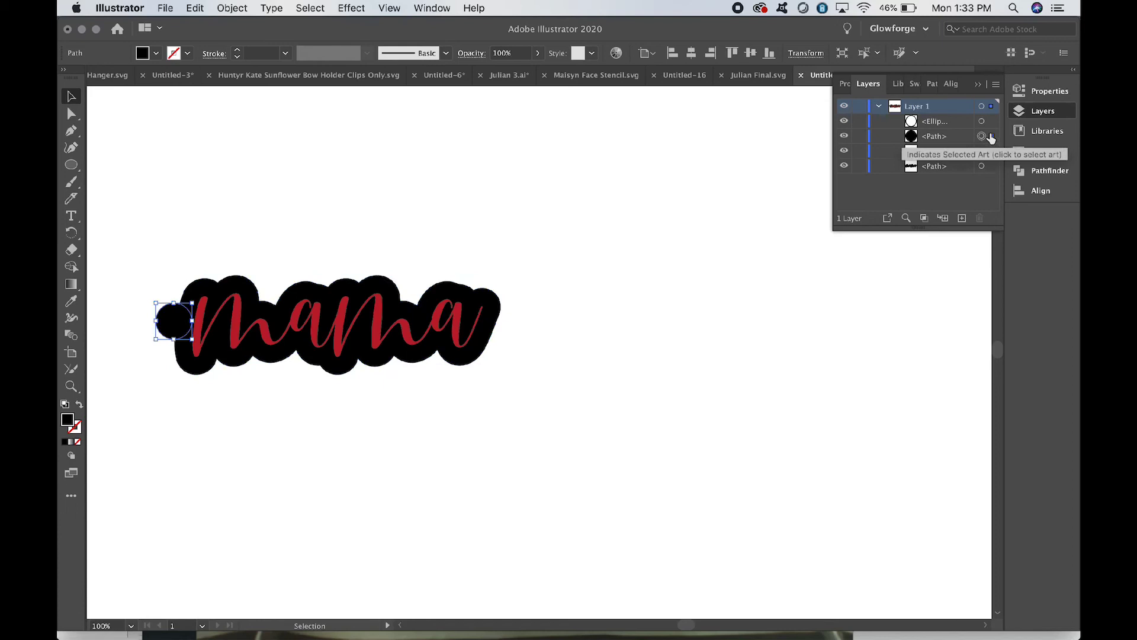
shift+click(992, 167)
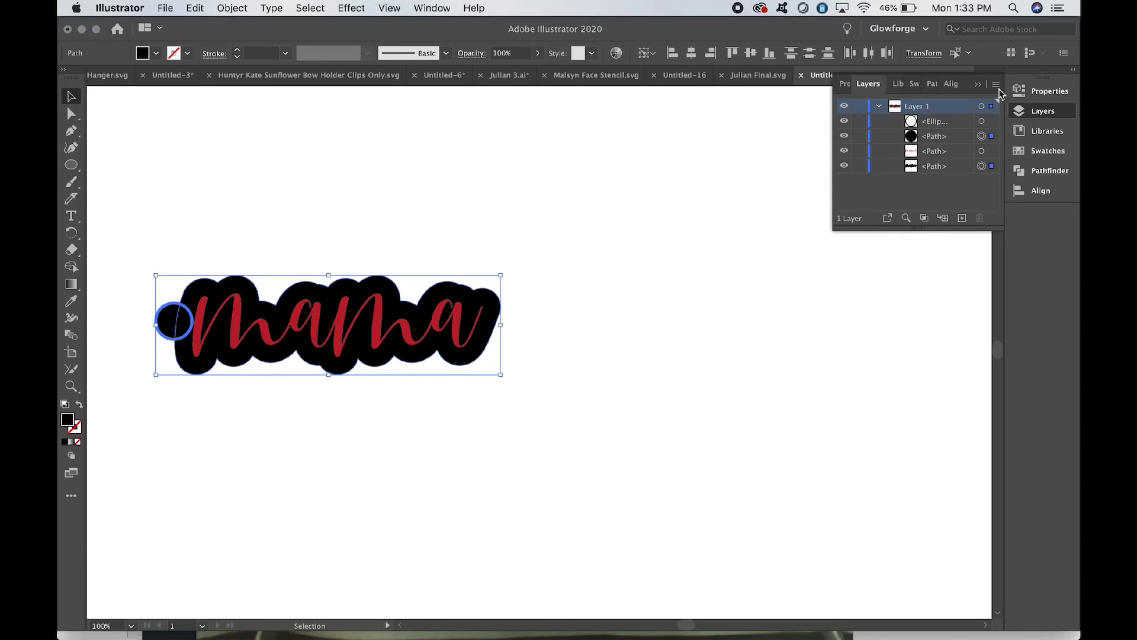
Step: Unite them with Pathfinder and swap fill and stroke to leave an unfilled cut line
click(1048, 171)
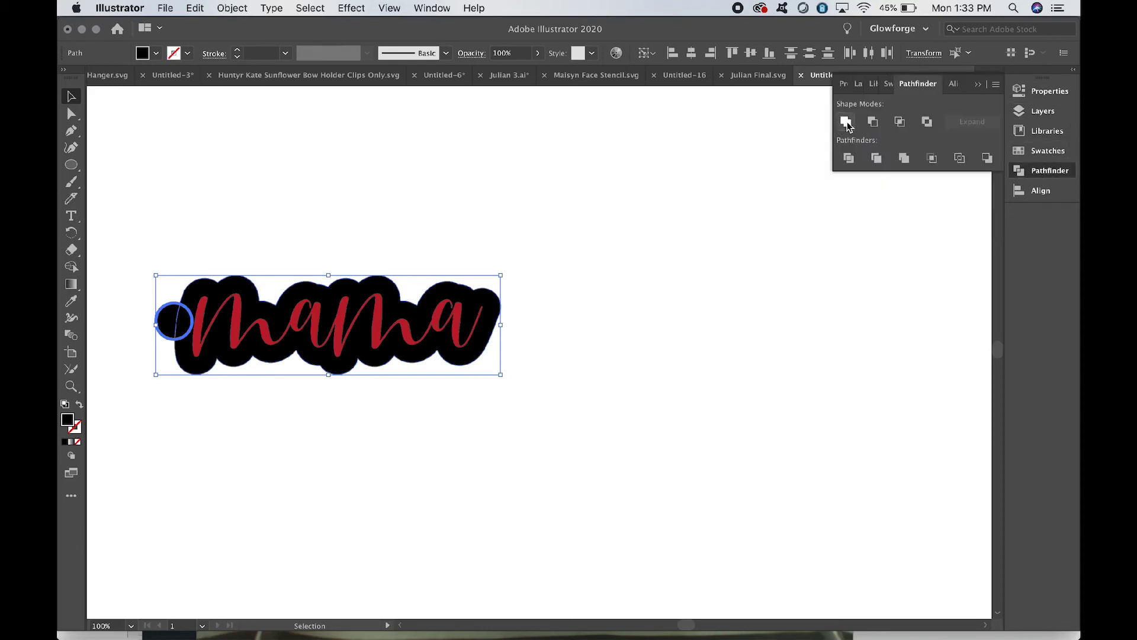
click(845, 121)
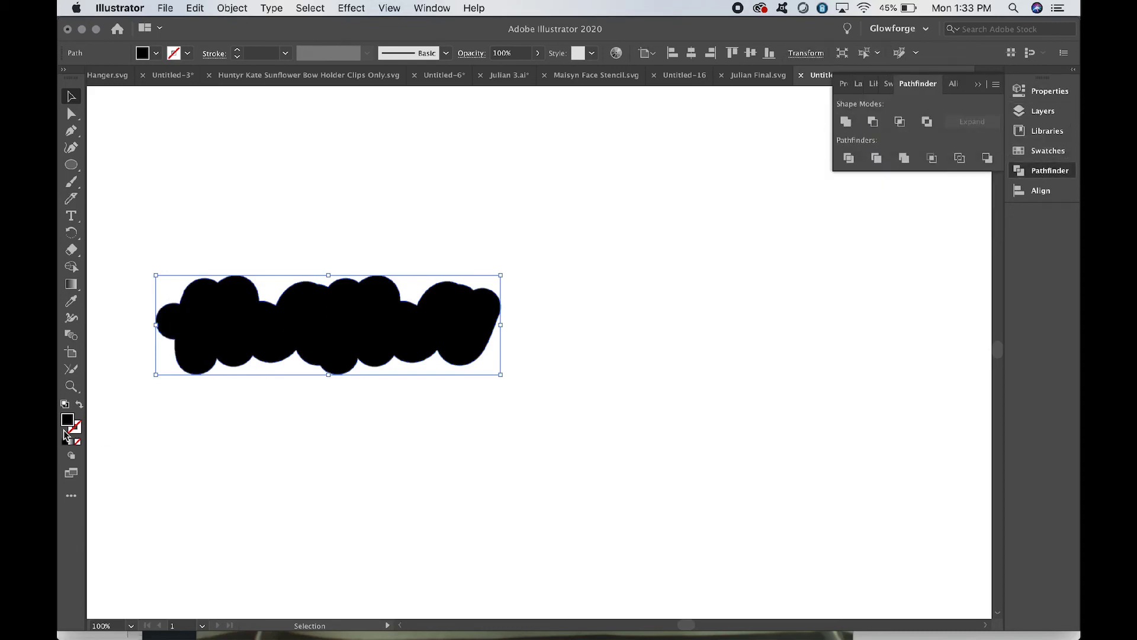
click(79, 405)
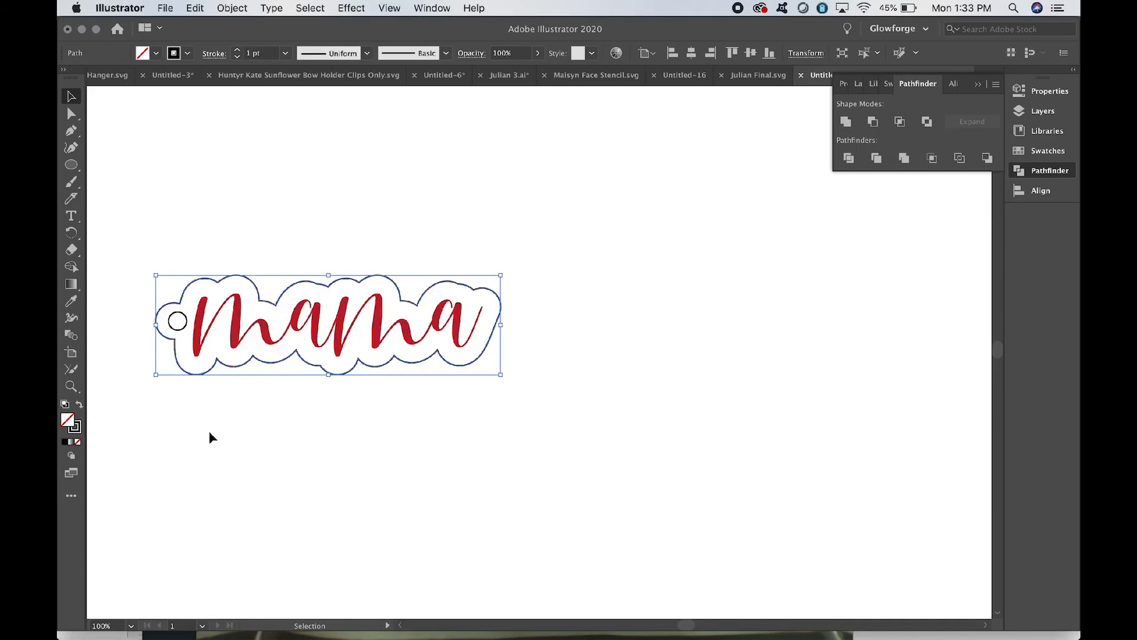
click(187, 431)
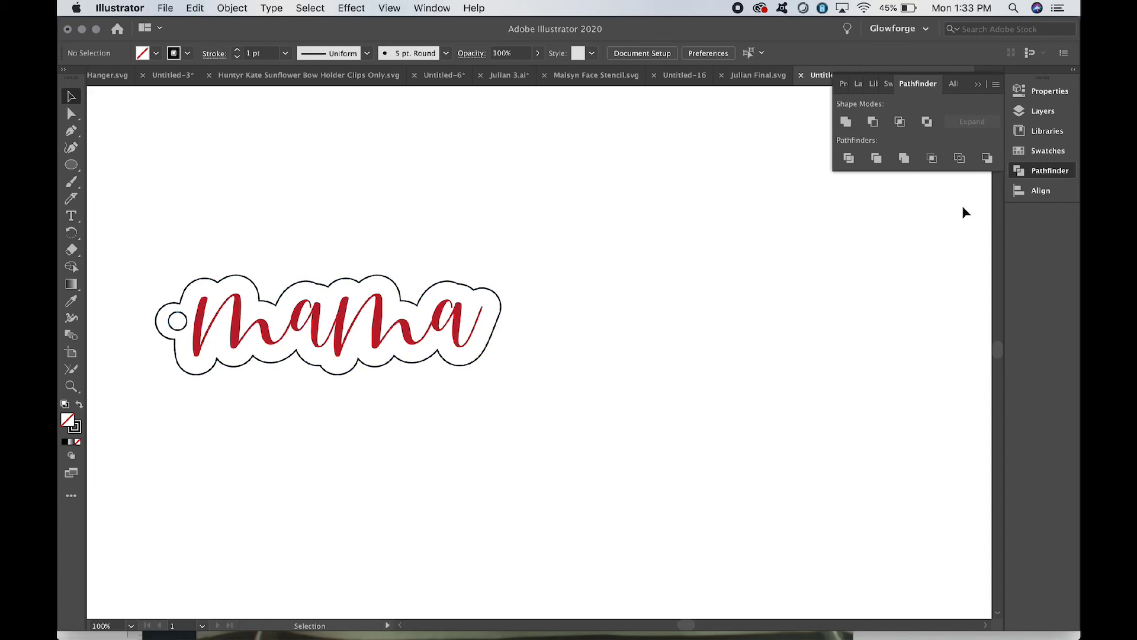
Step: Select the key-ring hole circle from Layers and nudge it slightly left
click(1044, 113)
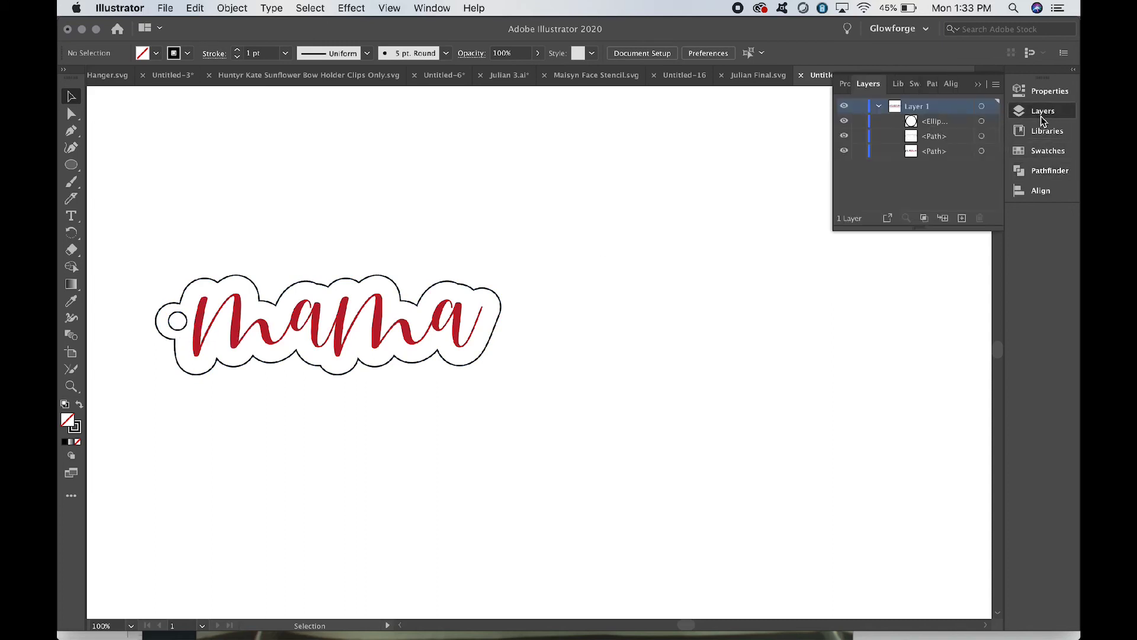
click(992, 122)
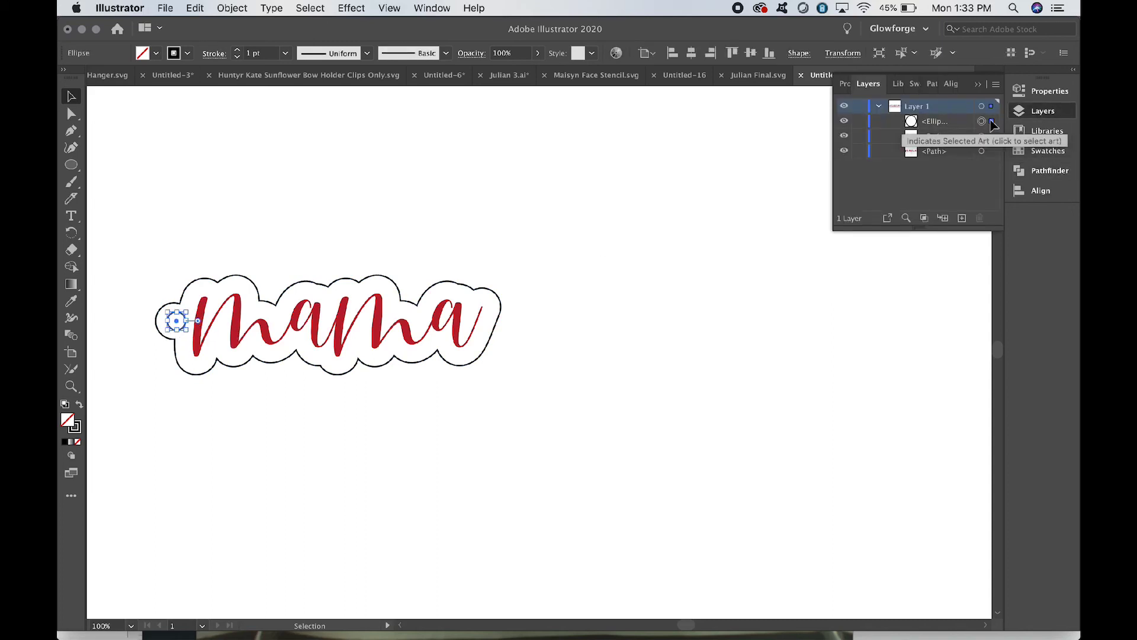
key(Left)
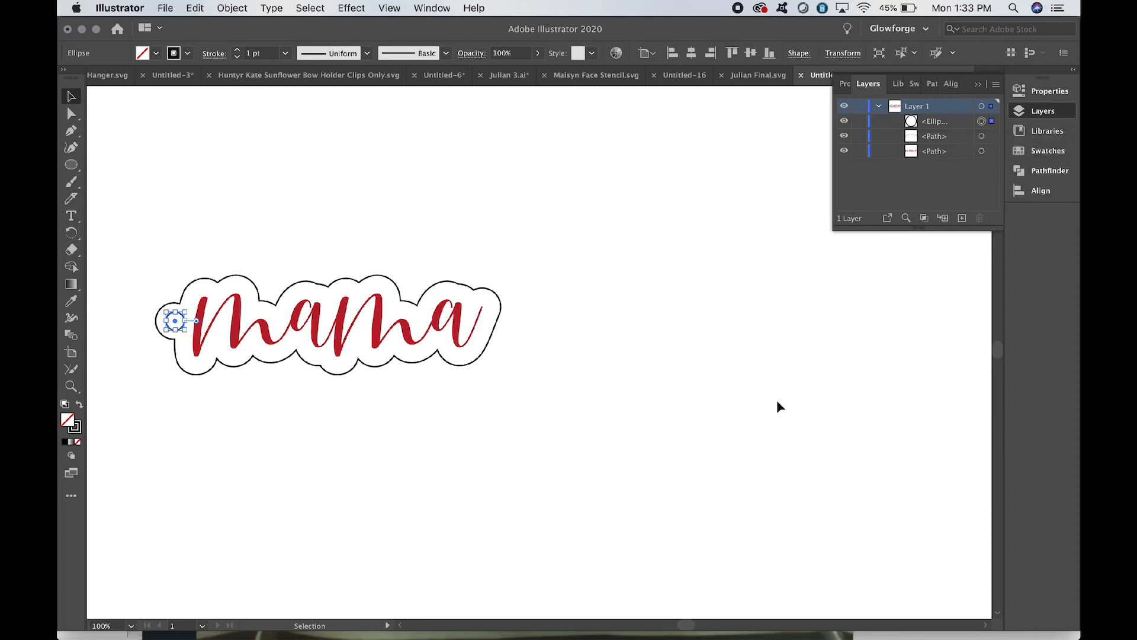
click(774, 401)
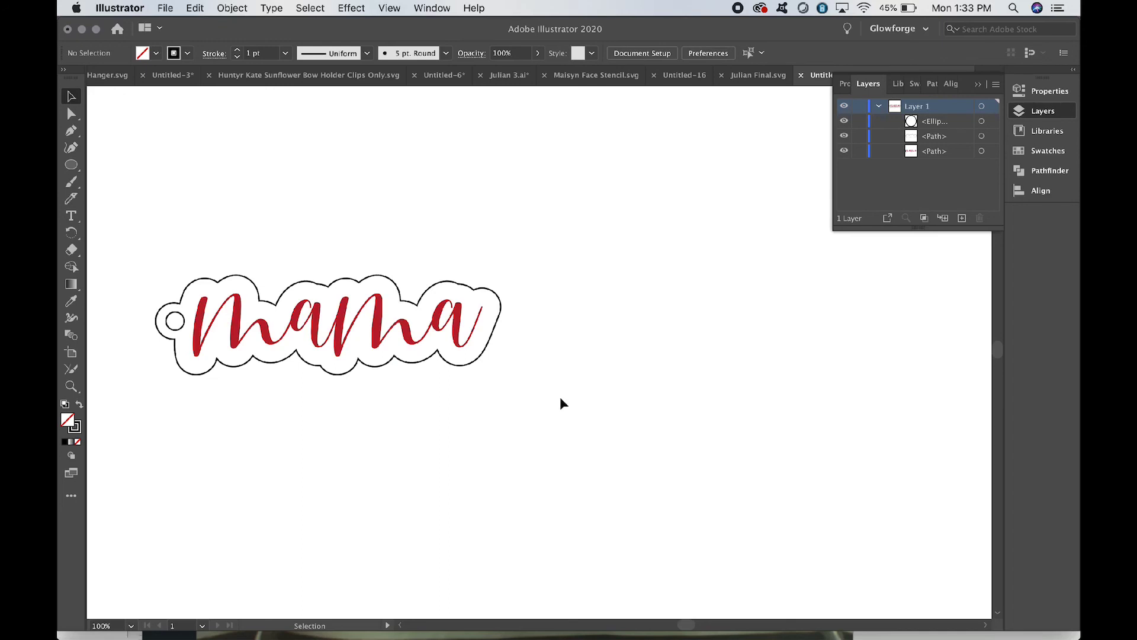
Step: Select all the keychain artwork and reflect it across the vertical axis
drag(537, 417, 124, 239)
drag(124, 240, 124, 239)
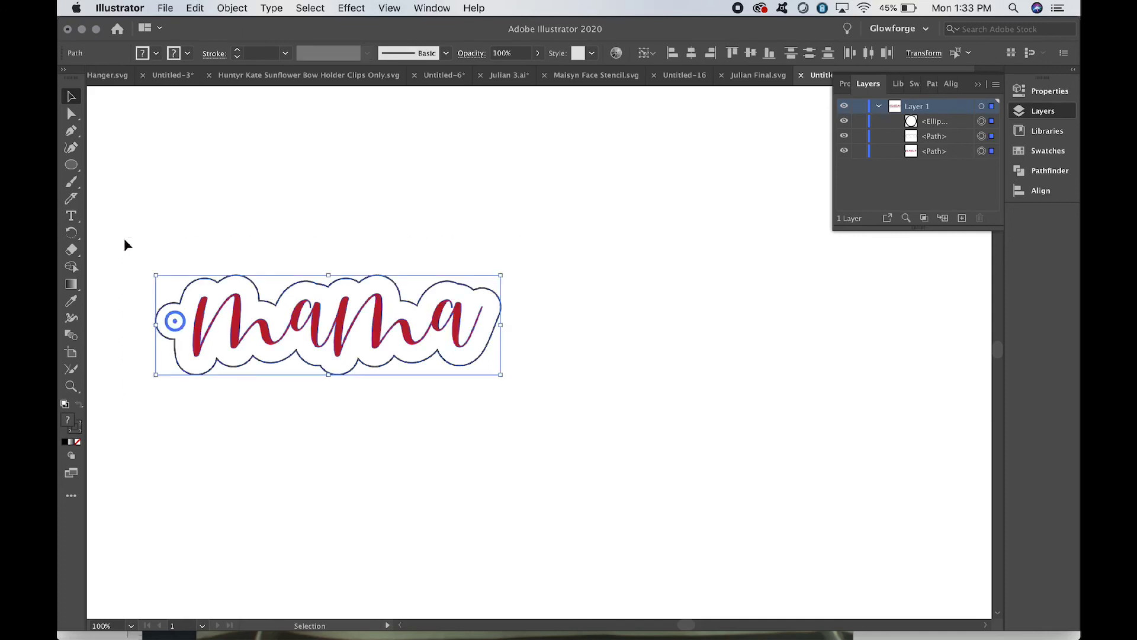
click(239, 7)
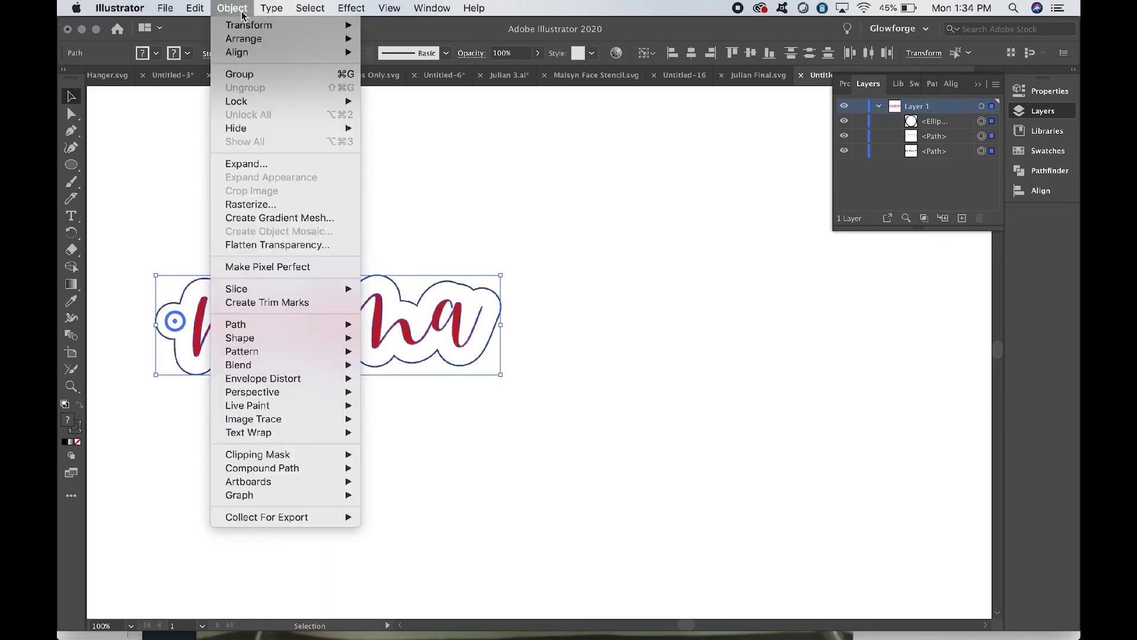
mouse_move(246, 25)
click(425, 77)
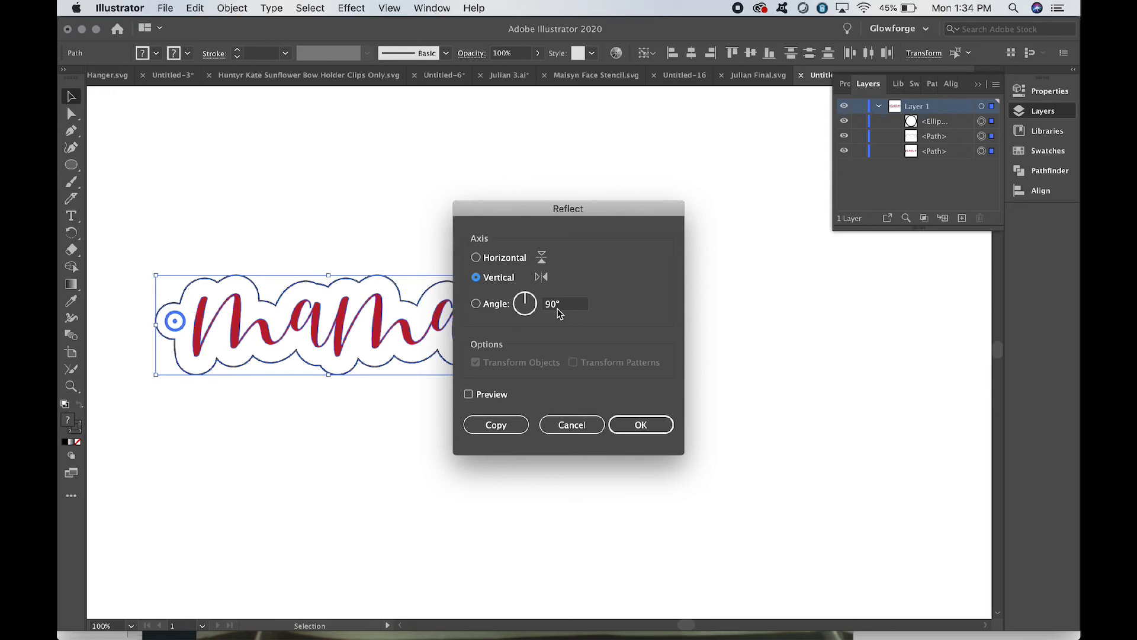
click(633, 420)
click(634, 423)
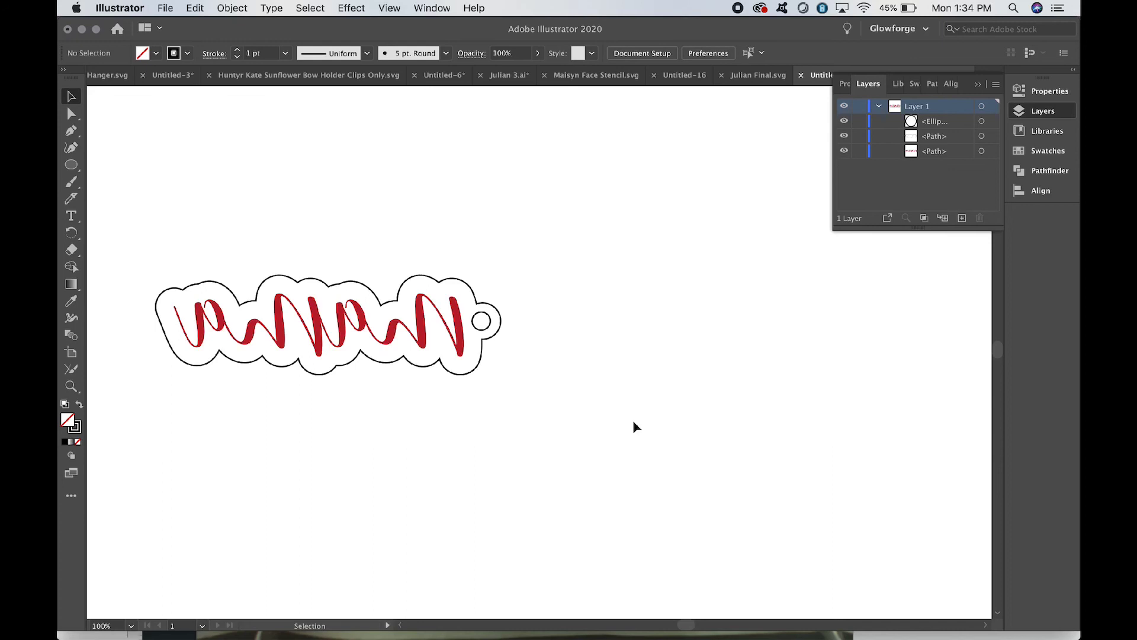
Step: Save a copy as SVG named 'Mama Keychain Reverse', accepting the default SVG options
key(a)
key(super+s)
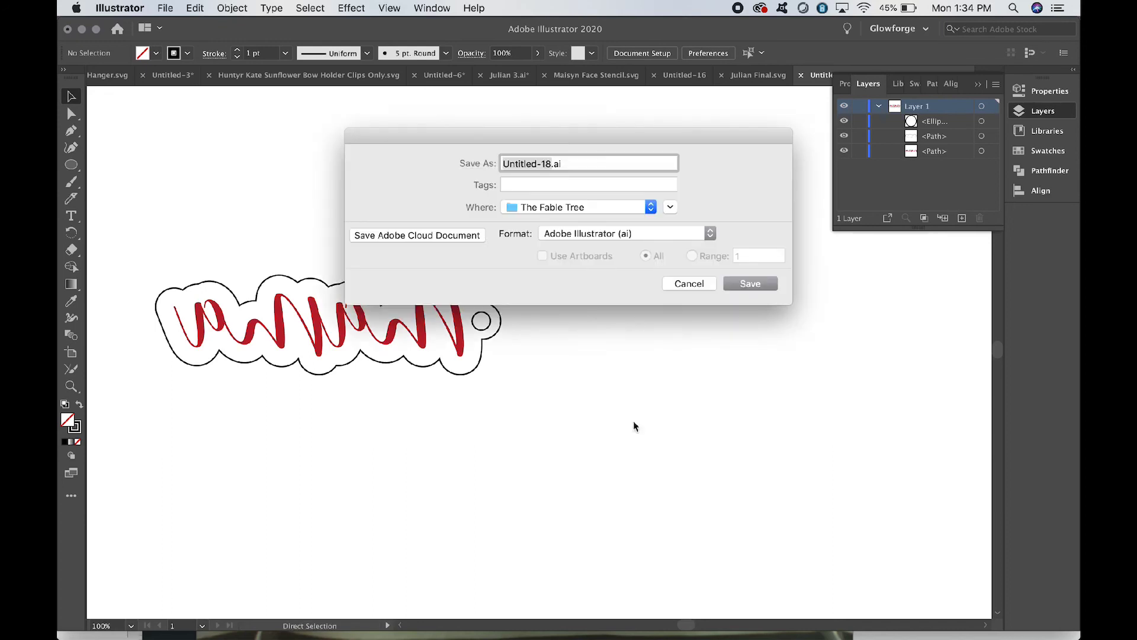
text(Mama Keychain)
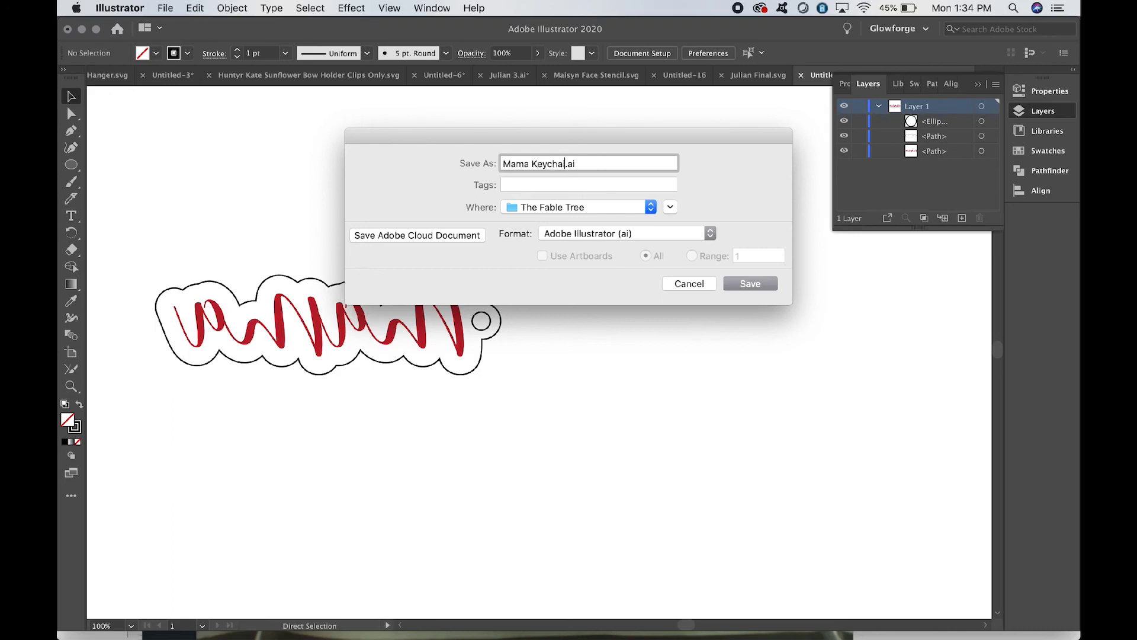
text( Reverse)
click(649, 237)
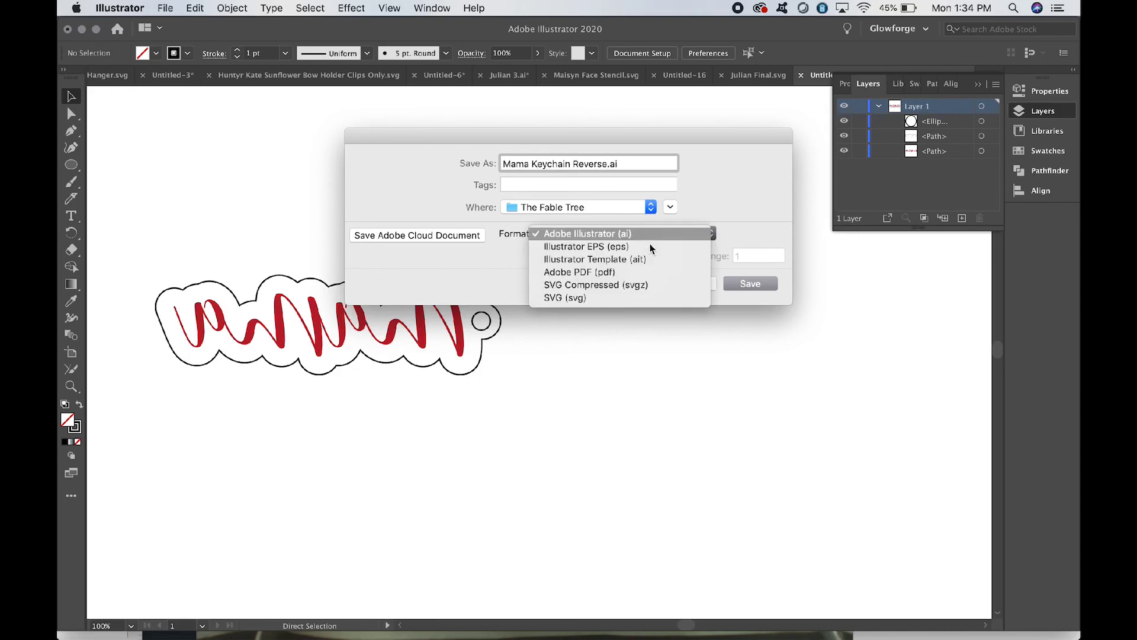
click(642, 296)
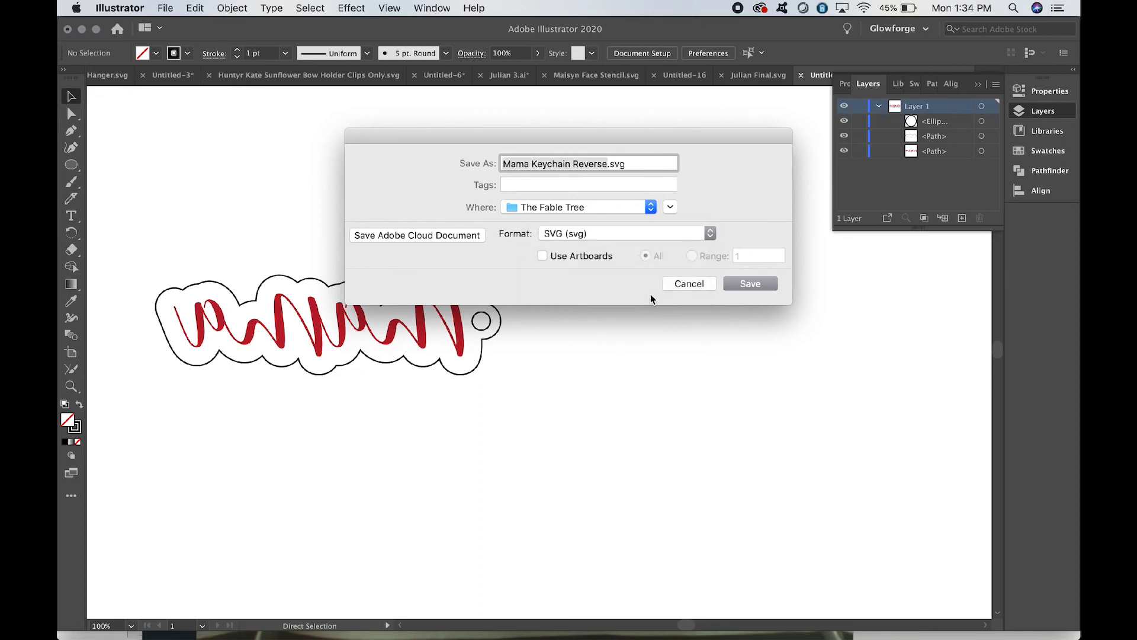
click(750, 283)
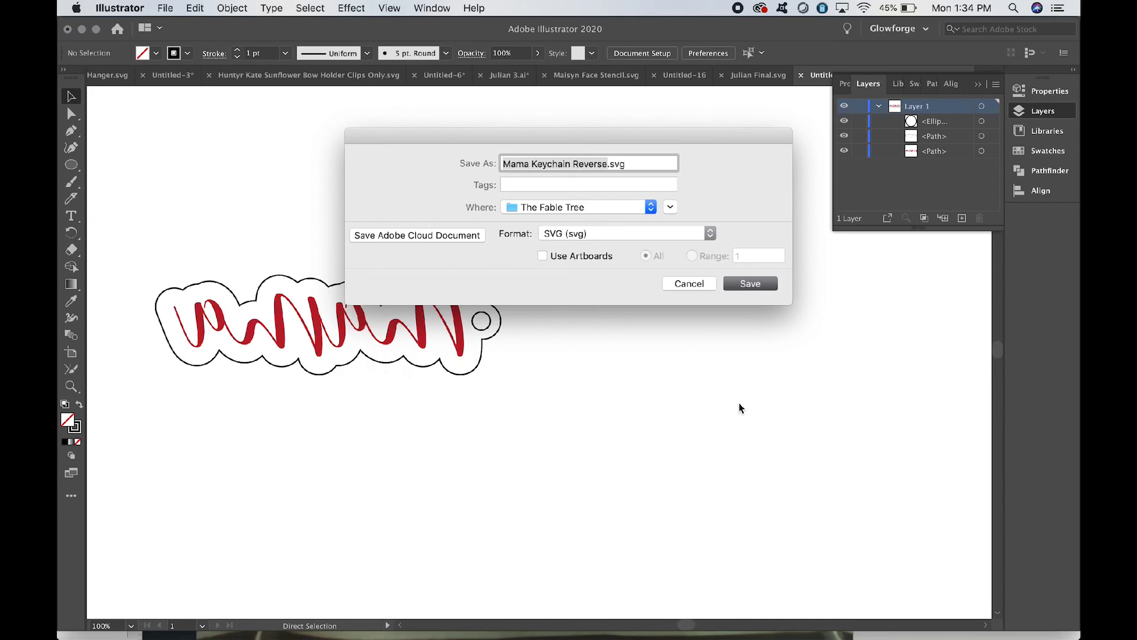
click(704, 384)
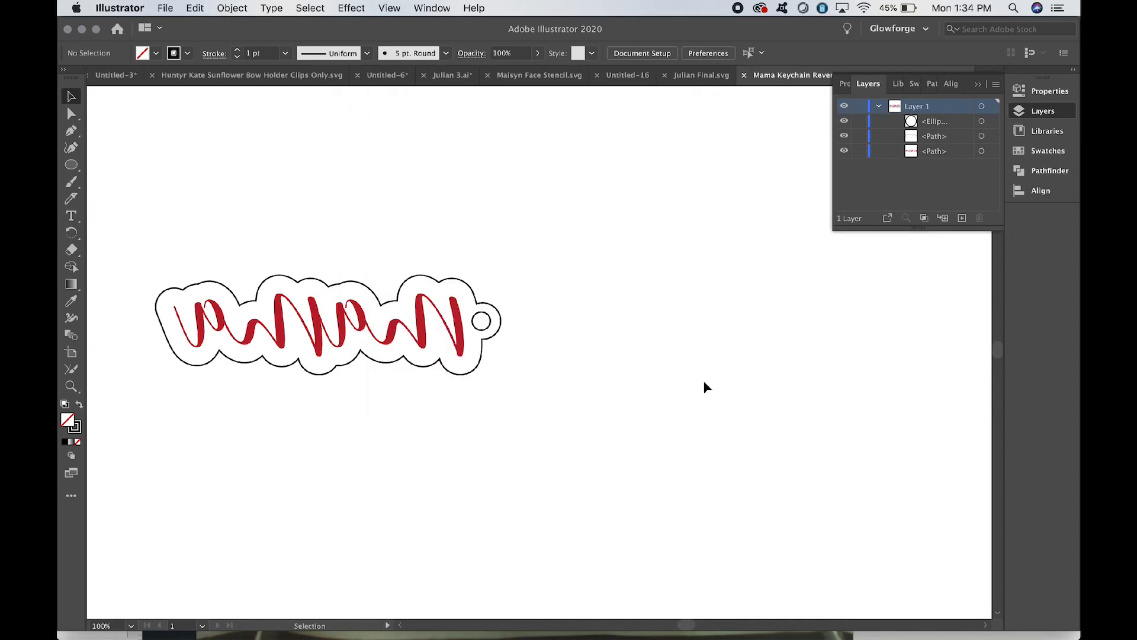